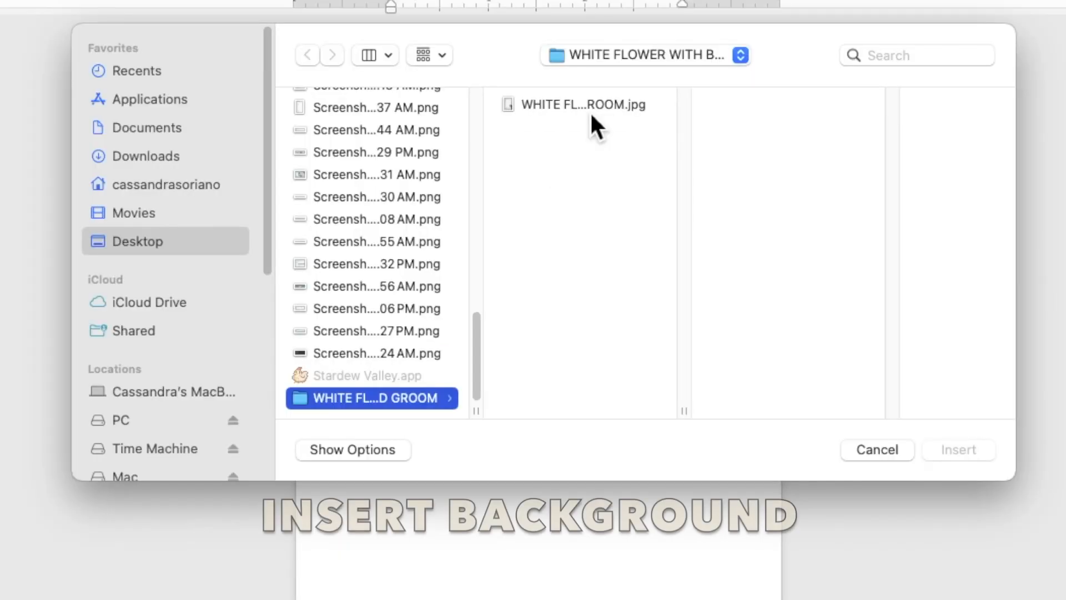
# - Insert the floral wedding JPG and set its wrapping to Behind Text
pyautogui.click(572, 150)
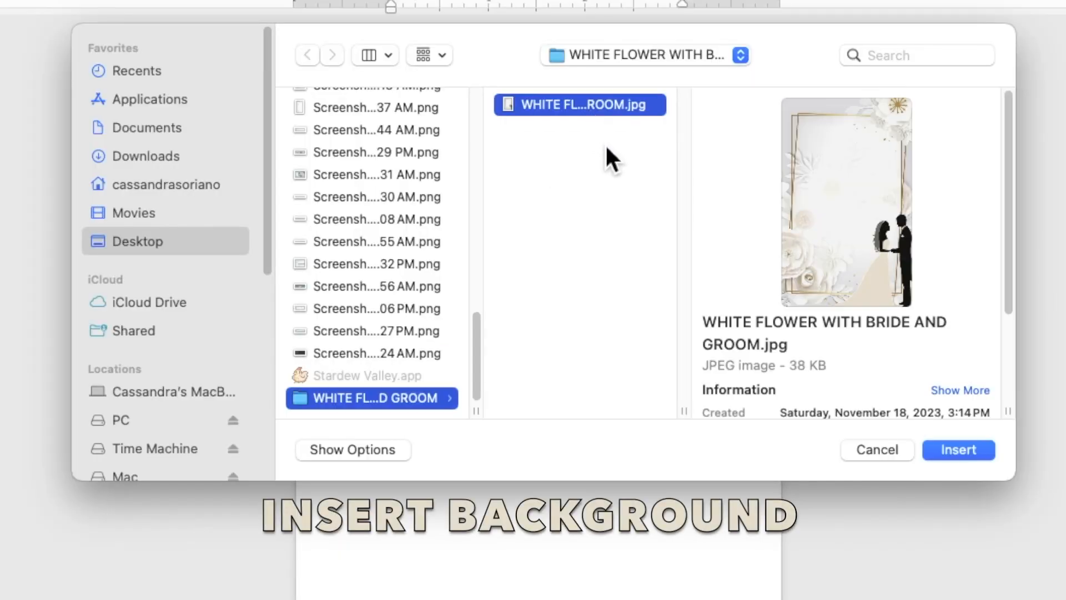
pyautogui.click(956, 451)
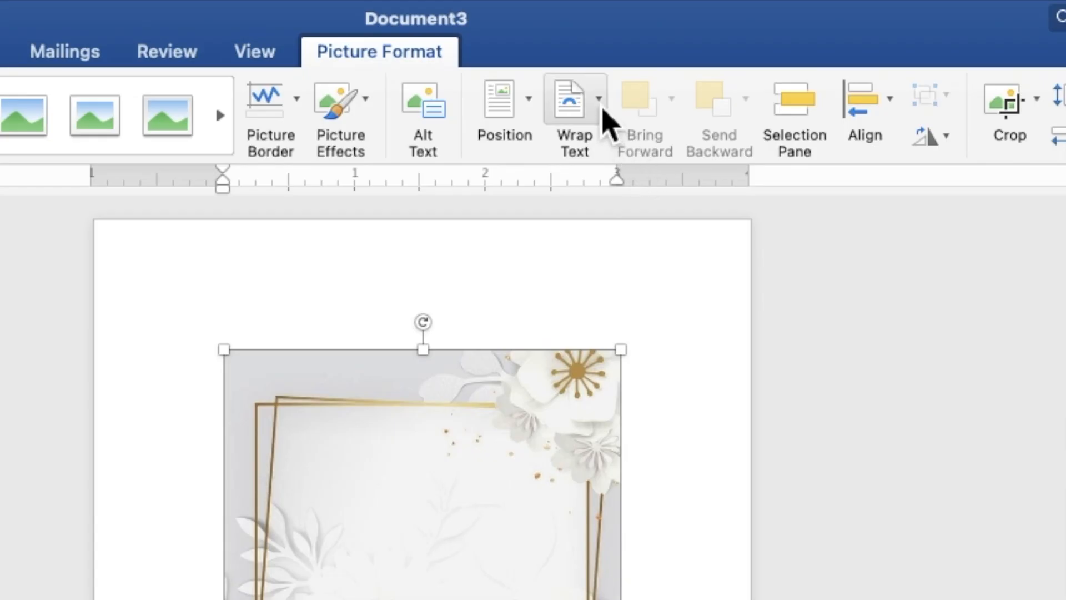
pyautogui.click(630, 30)
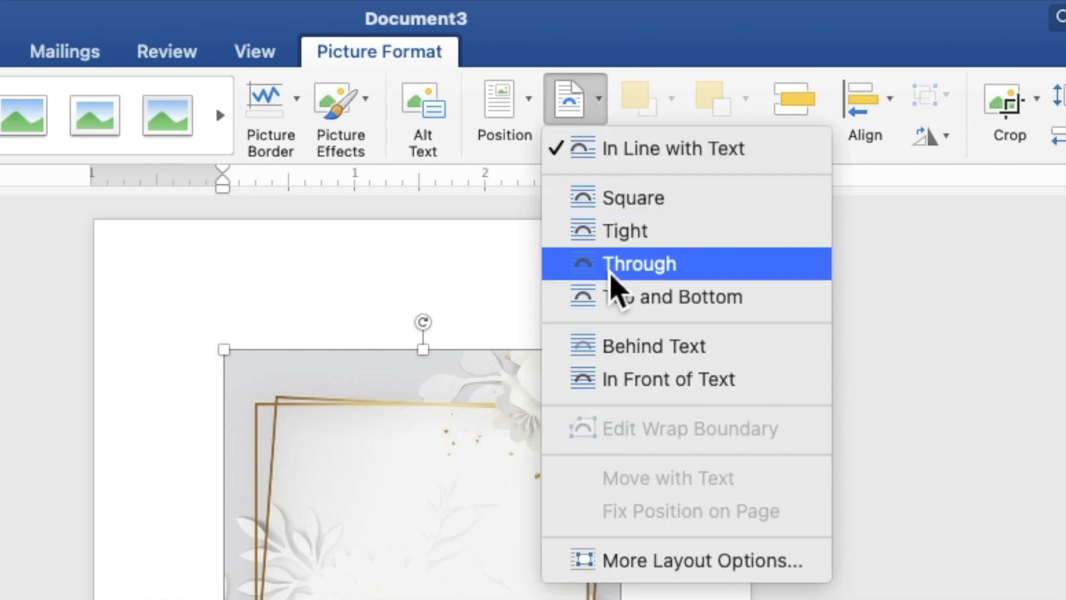
pyautogui.click(612, 355)
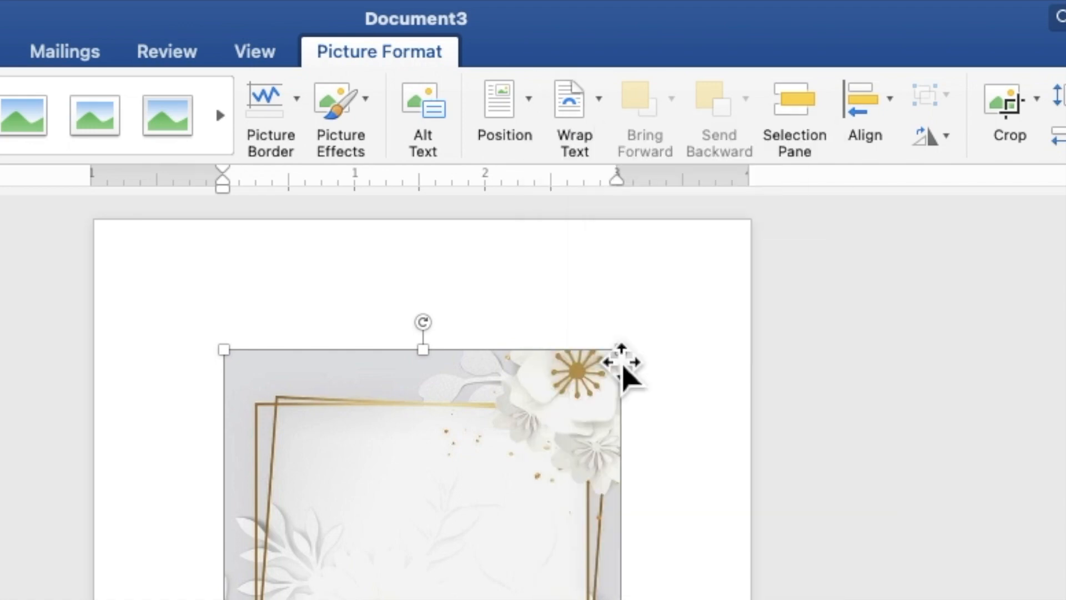
# - Move the picture to the top-left and stretch it to fill the page, 7.03" by 5.02"
pyautogui.moveTo(564, 224); pyautogui.dragTo(496, 153)
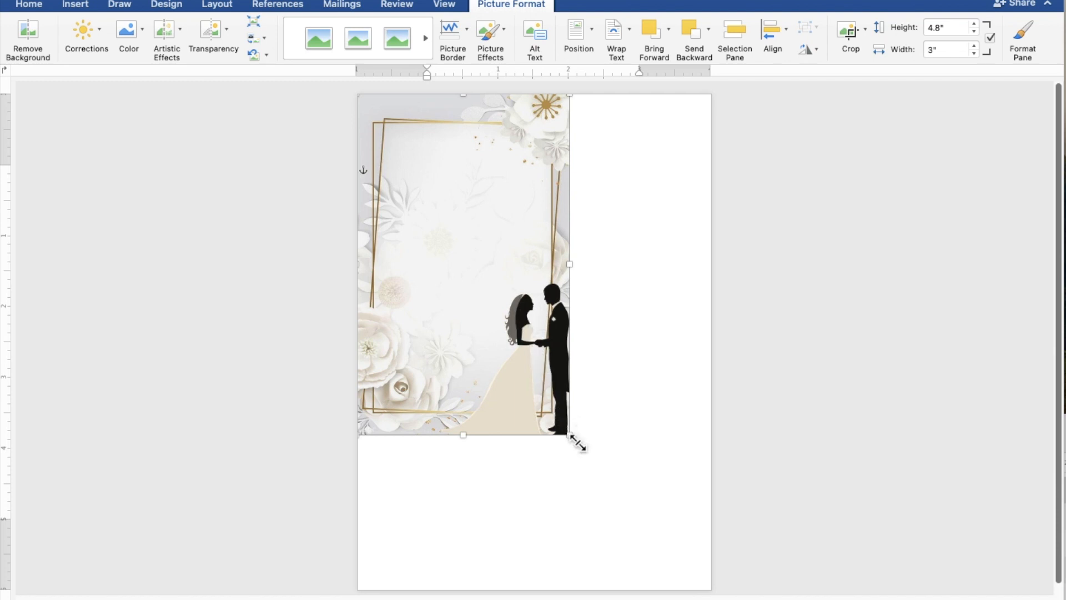
pyautogui.moveTo(578, 446); pyautogui.dragTo(678, 566)
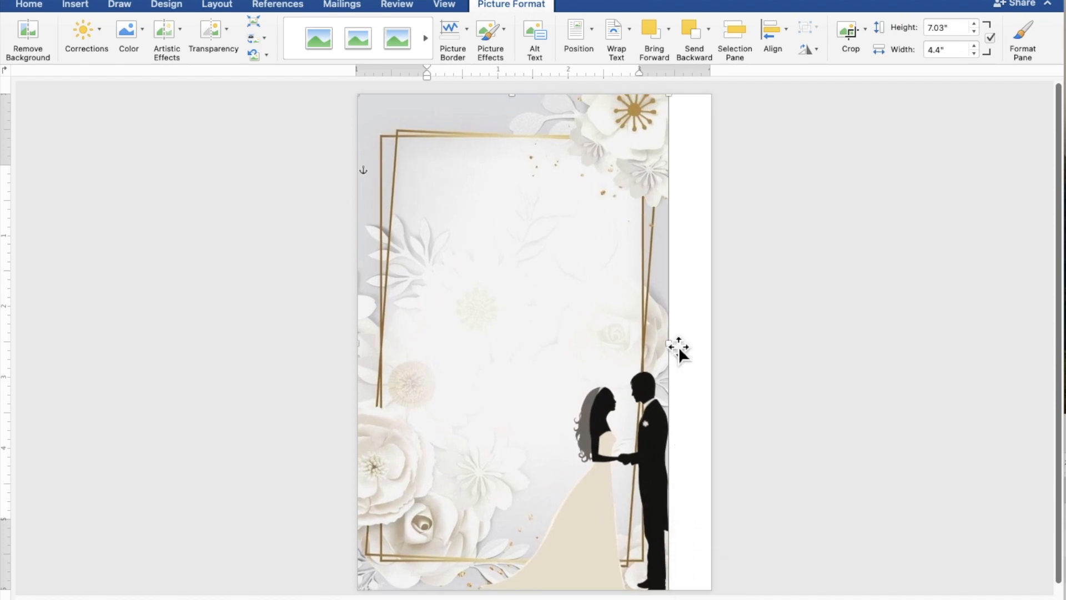
pyautogui.moveTo(678, 349); pyautogui.dragTo(720, 352)
pyautogui.click(881, 428)
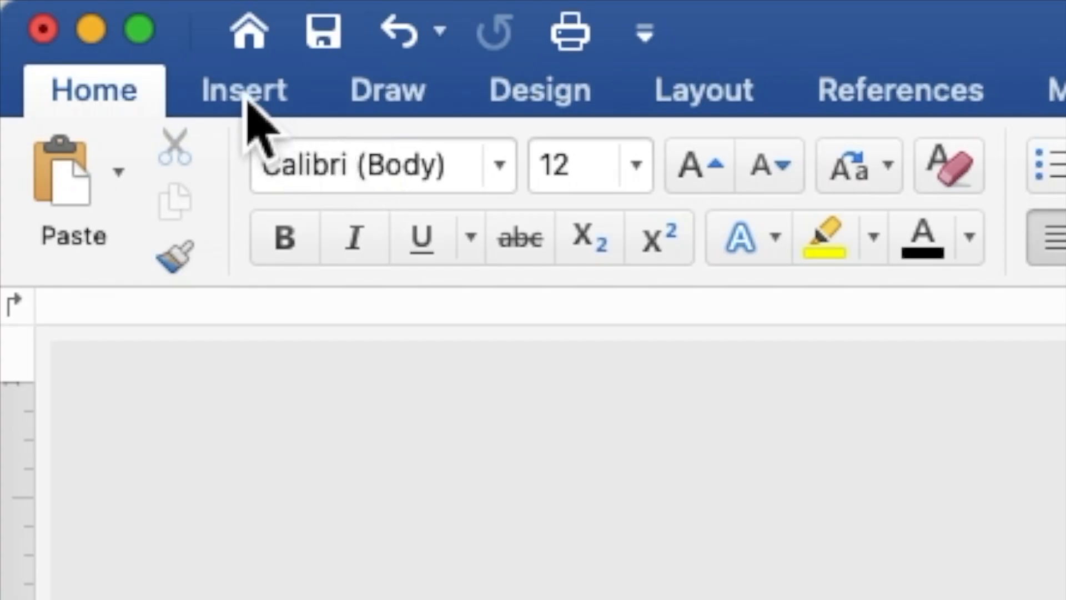
# - Draw a 5.02" by 4.2" rectangle over the framed area and enable Add Text on it
pyautogui.click(247, 93)
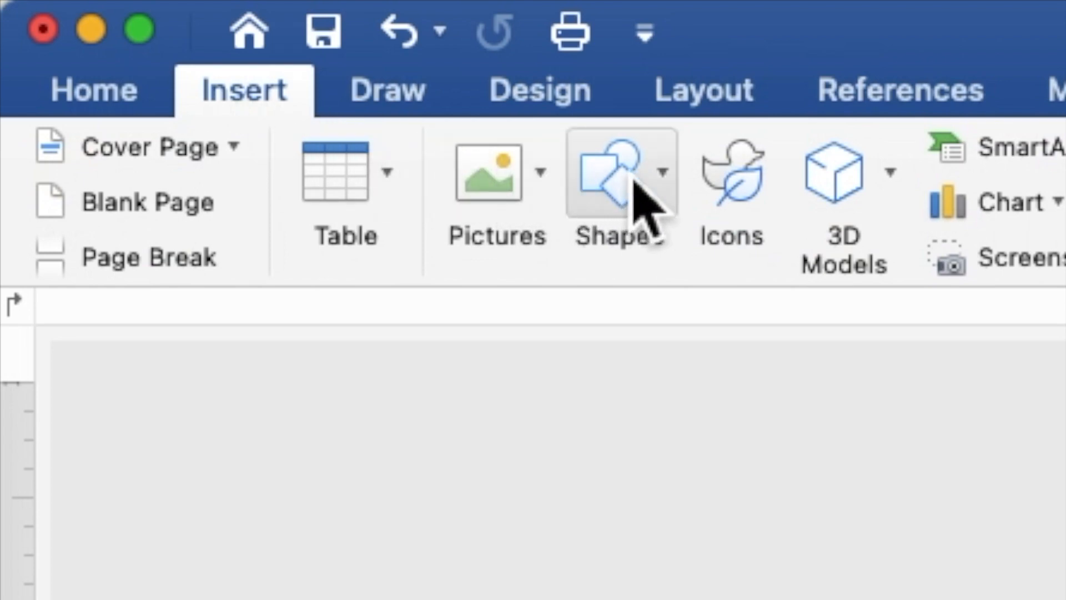
pyautogui.click(638, 206)
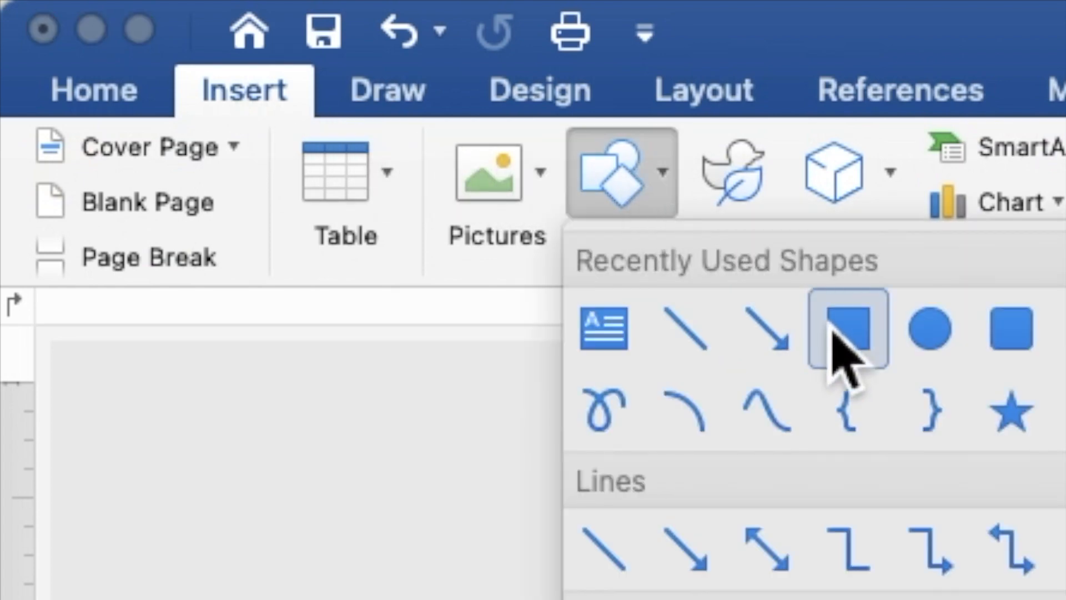
pyautogui.click(850, 355)
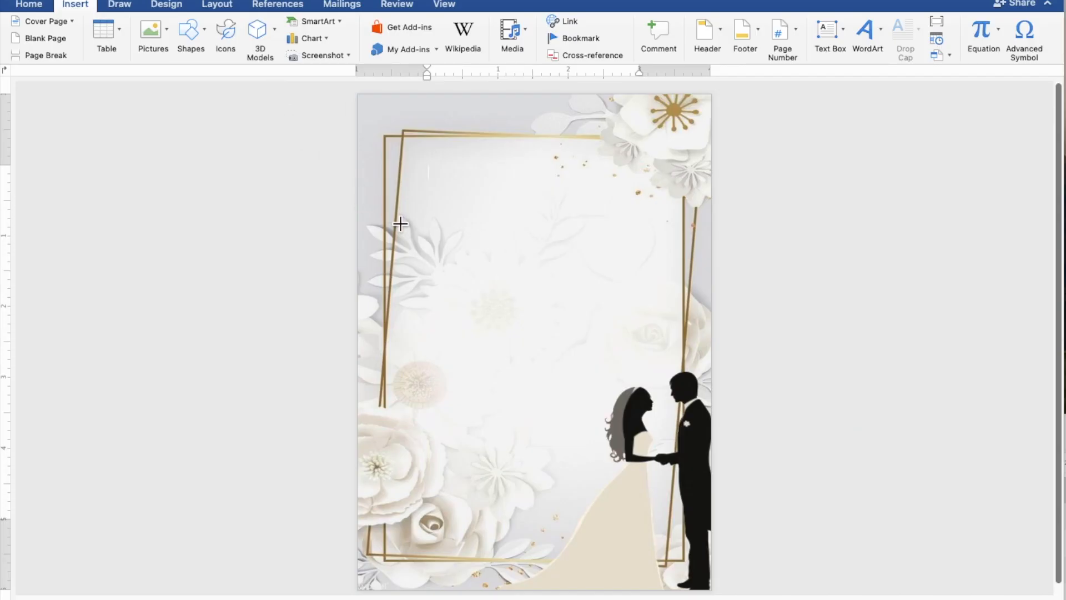
pyautogui.moveTo(400, 224)
pyautogui.mouseDown()
pyautogui.moveTo(444, 370)
pyautogui.moveTo(518, 454)
pyautogui.moveTo(698, 580)
pyautogui.mouseUp()
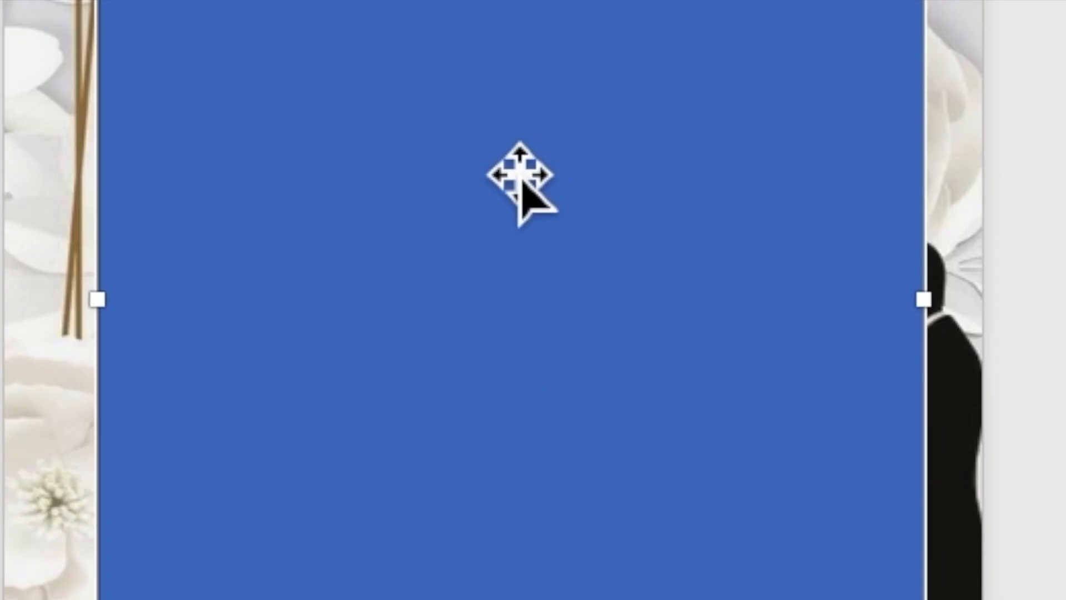
pyautogui.rightClick(538, 342)
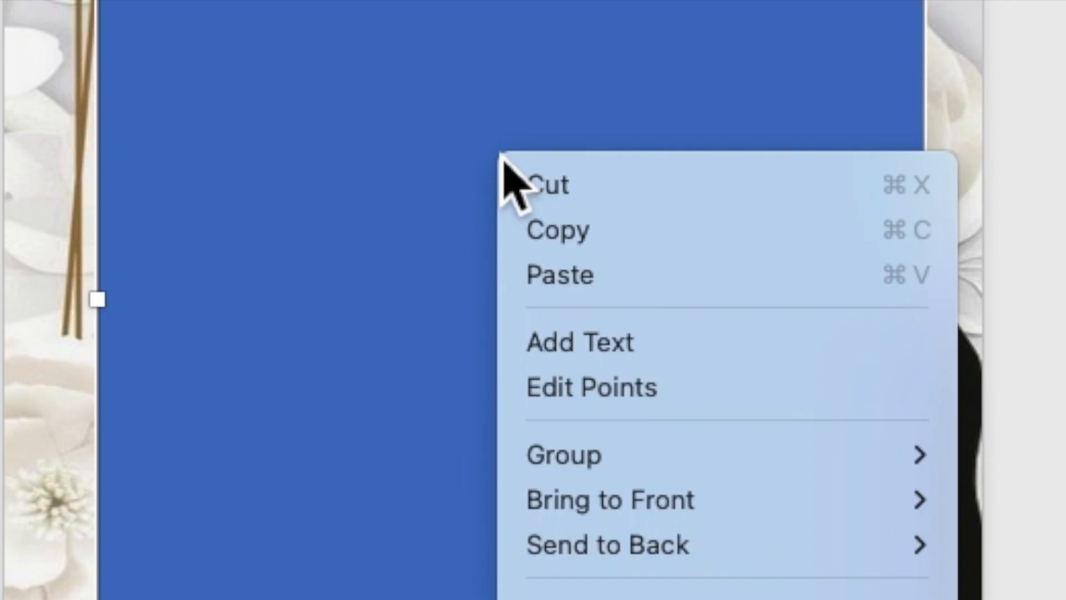
pyautogui.click(575, 355)
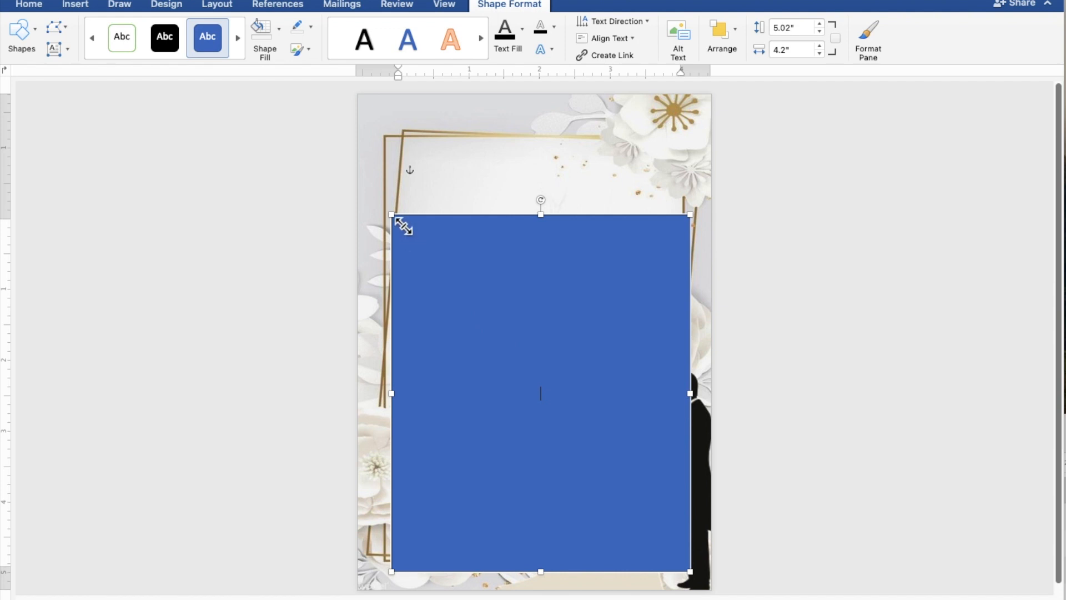
# - Drag the rectangle's top-left handle outward until it measures 5.47" by 4.35"
pyautogui.moveTo(393, 216); pyautogui.dragTo(382, 184)
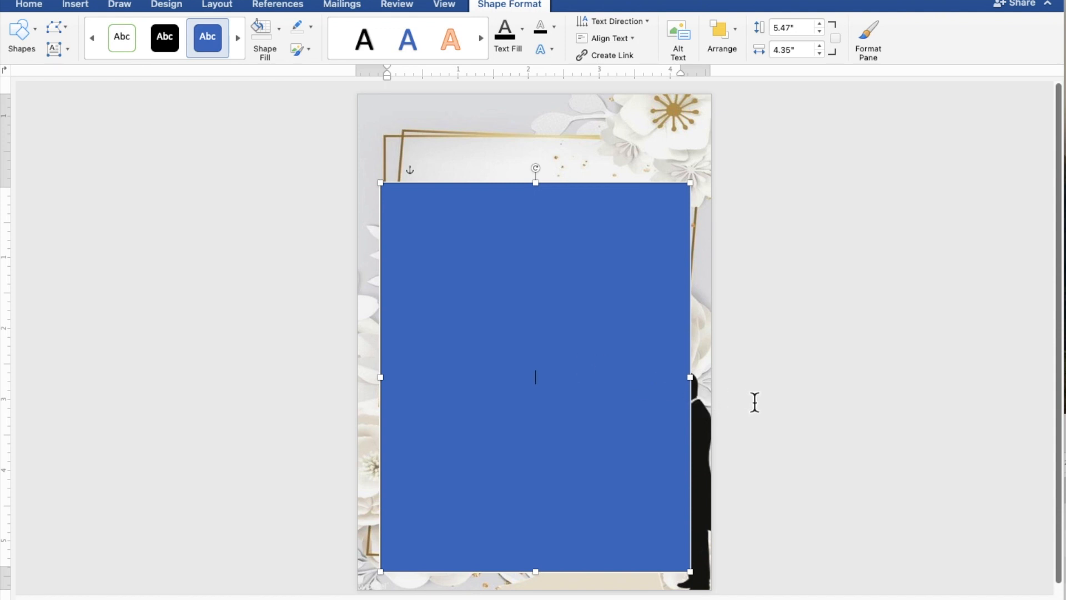
pyautogui.scroll(5, 755, 403)
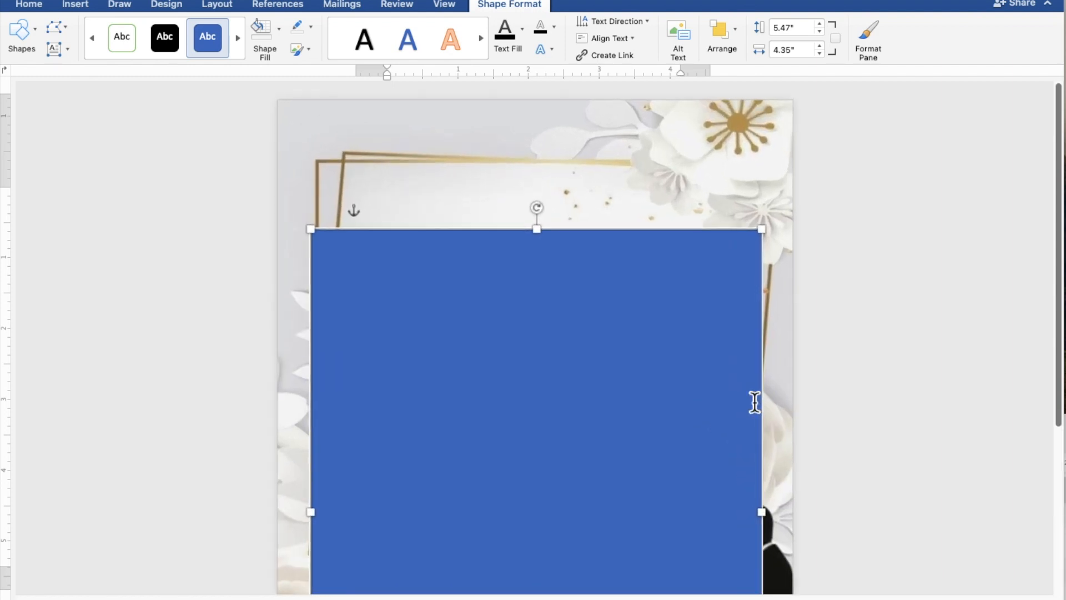
pyautogui.scroll(-4, 755, 403)
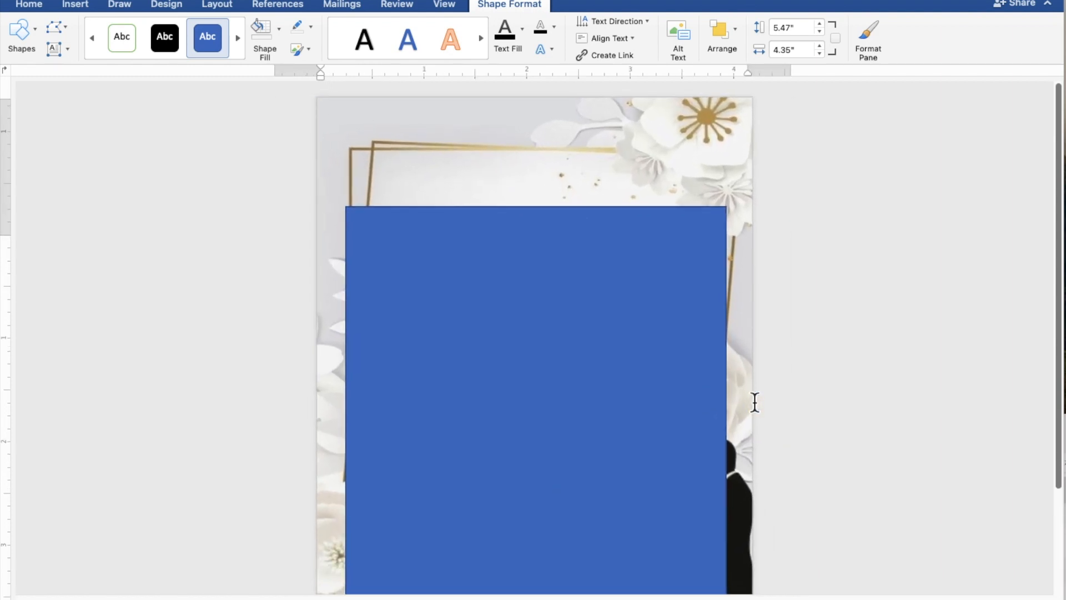
pyautogui.scroll(-4, 755, 402)
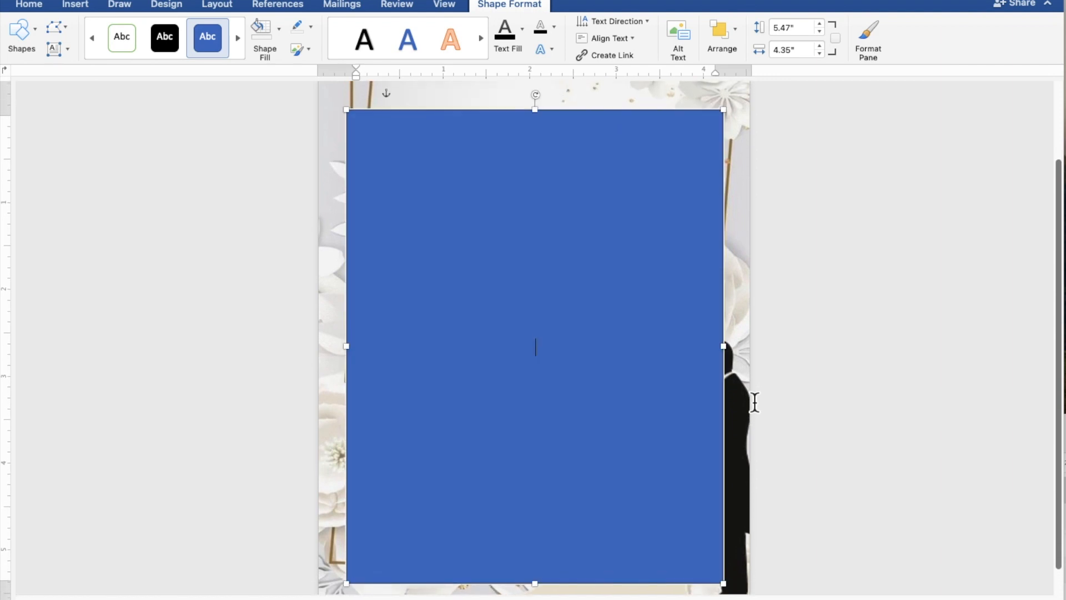
# - Type 'TOGETHER WITH THEIR FAMILIES', then the groom's name, 'AND', and the bride's name on separate lines
pyautogui.write('TOGETHER WIT')
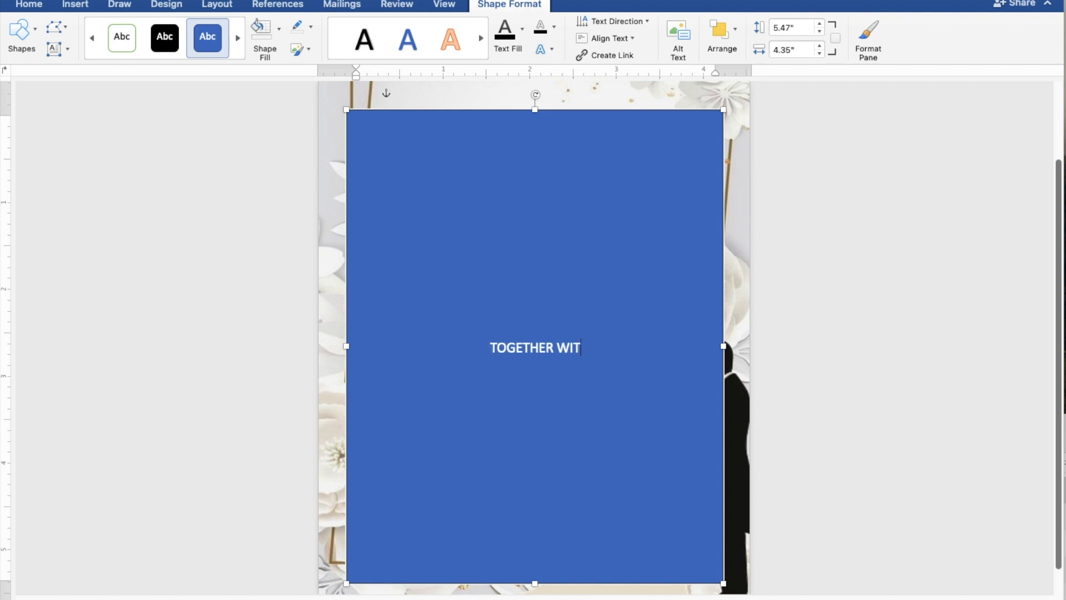
pyautogui.write('H T')
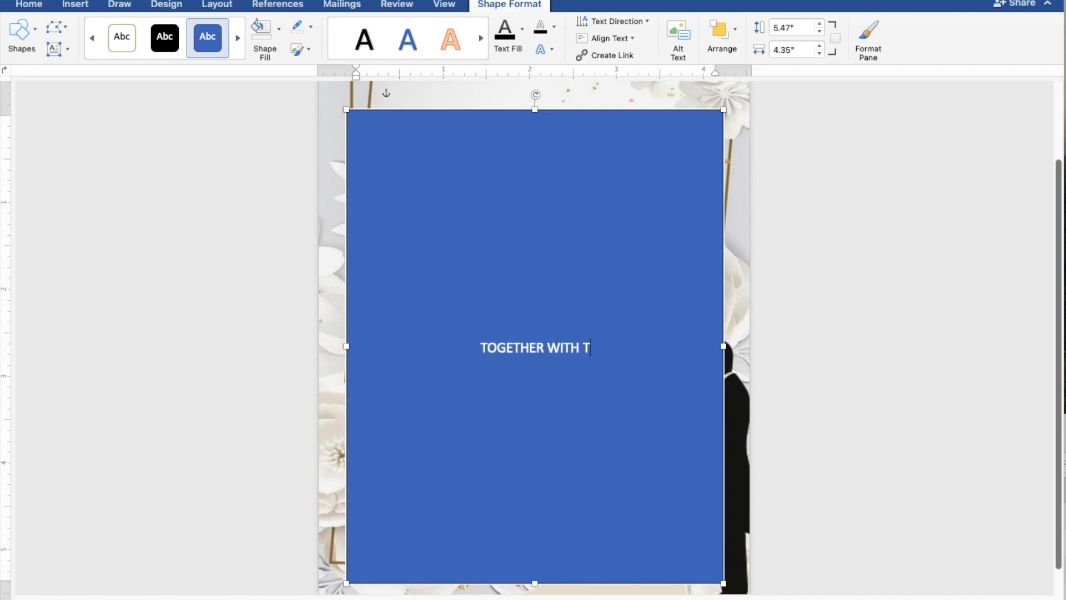
pyautogui.write('HEI')
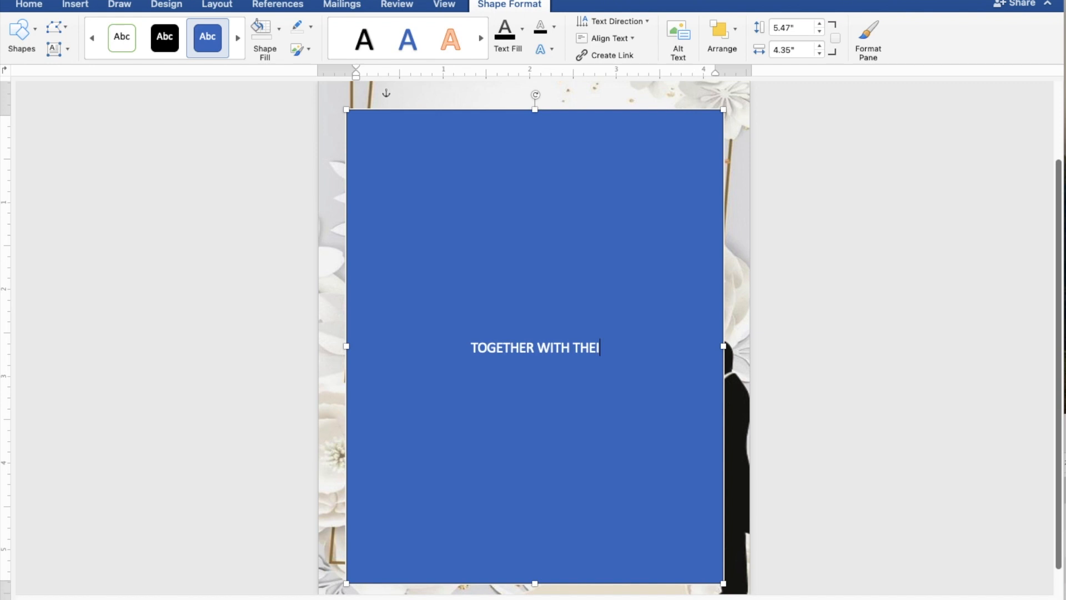
pyautogui.write('R FAMILIES')
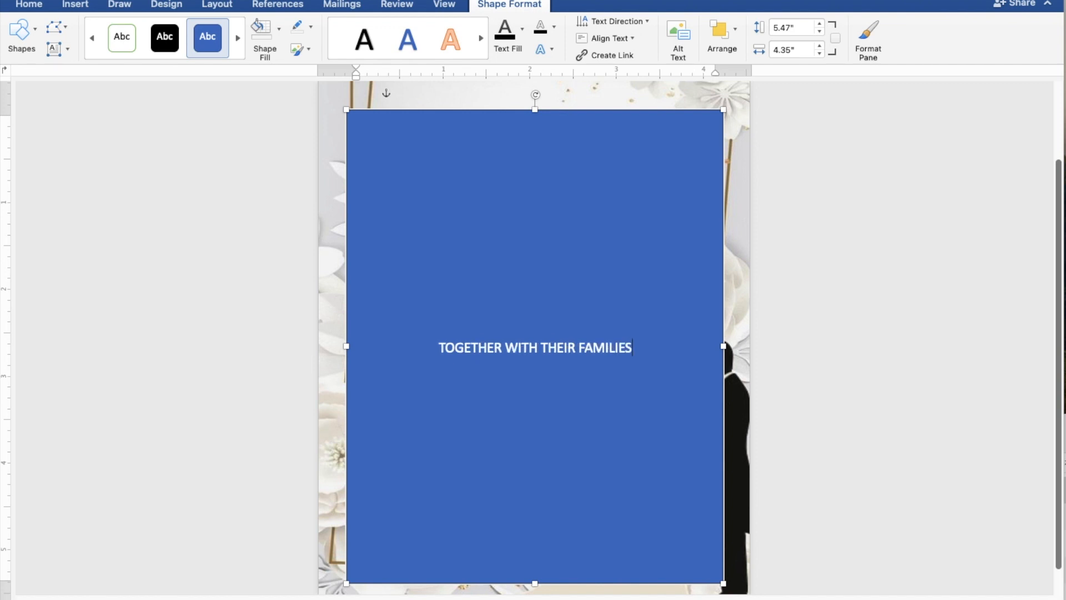
pyautogui.press('Return')
pyautogui.press('Return')
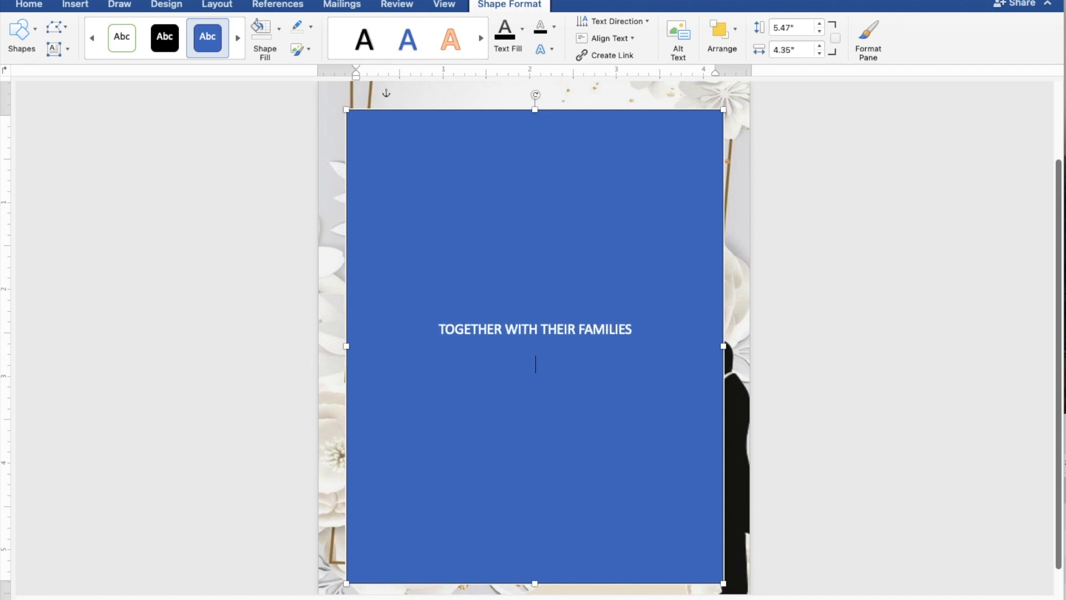
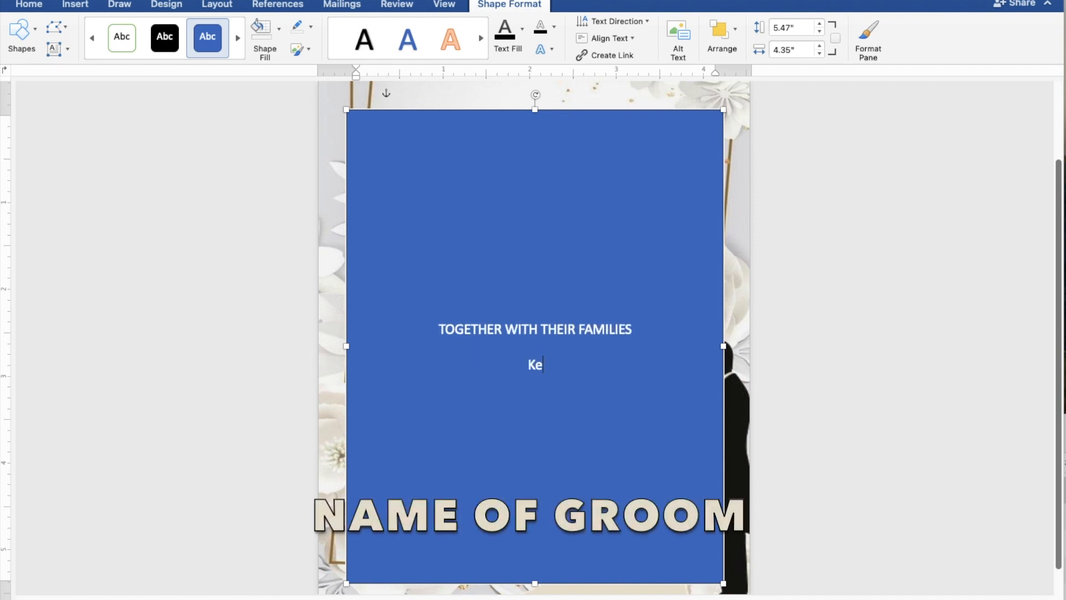
pyautogui.press('Return')
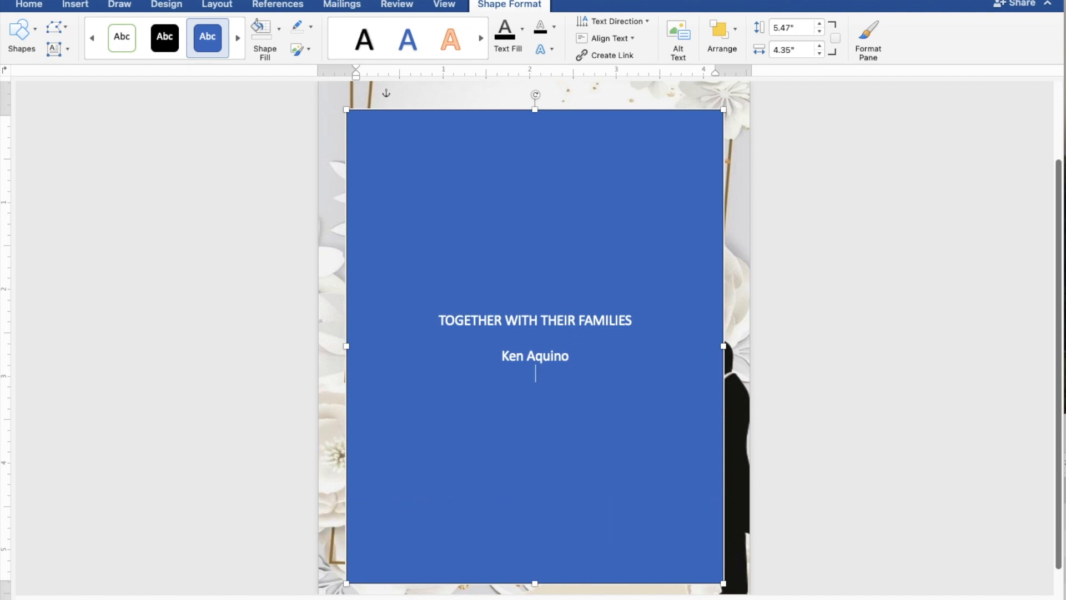
pyautogui.write('AND')
pyautogui.press('Return')
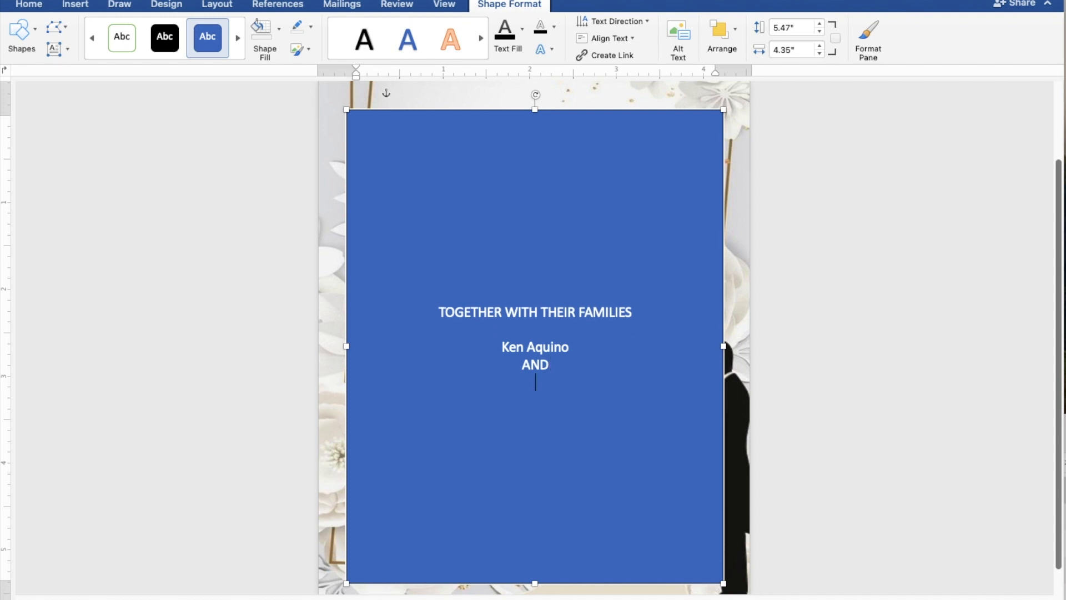
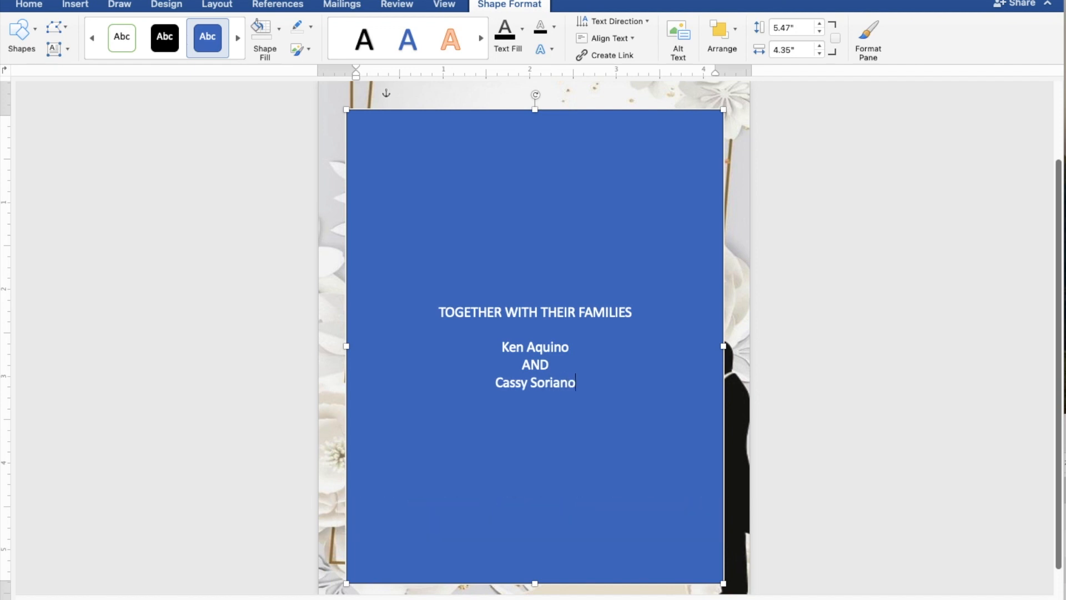
pyautogui.press('Return')
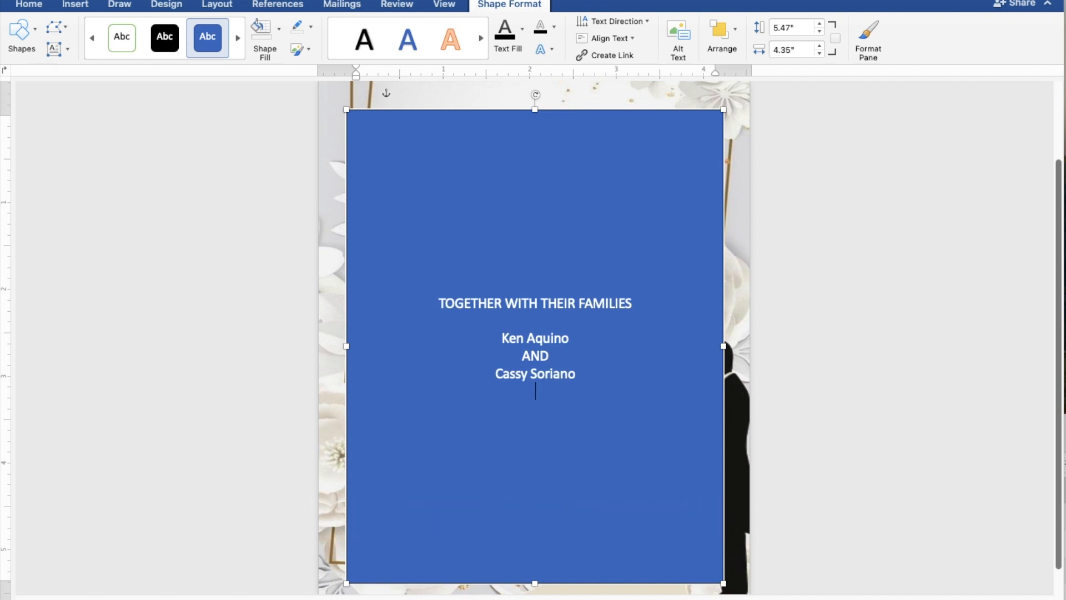
# - Add the 'REQUEST THE PLEASURE OF YOUR PRESENCE' and marriage lines, then 'SUNDAY' and 'APRIL 28, 2024'
pyautogui.press('Return')
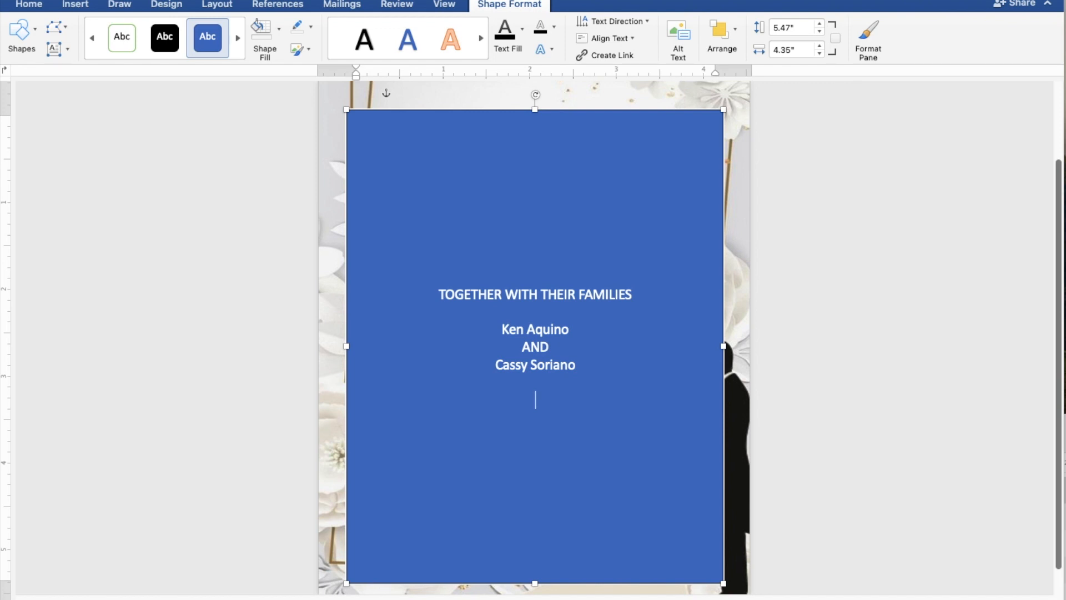
pyautogui.write('REQUEST THE P')
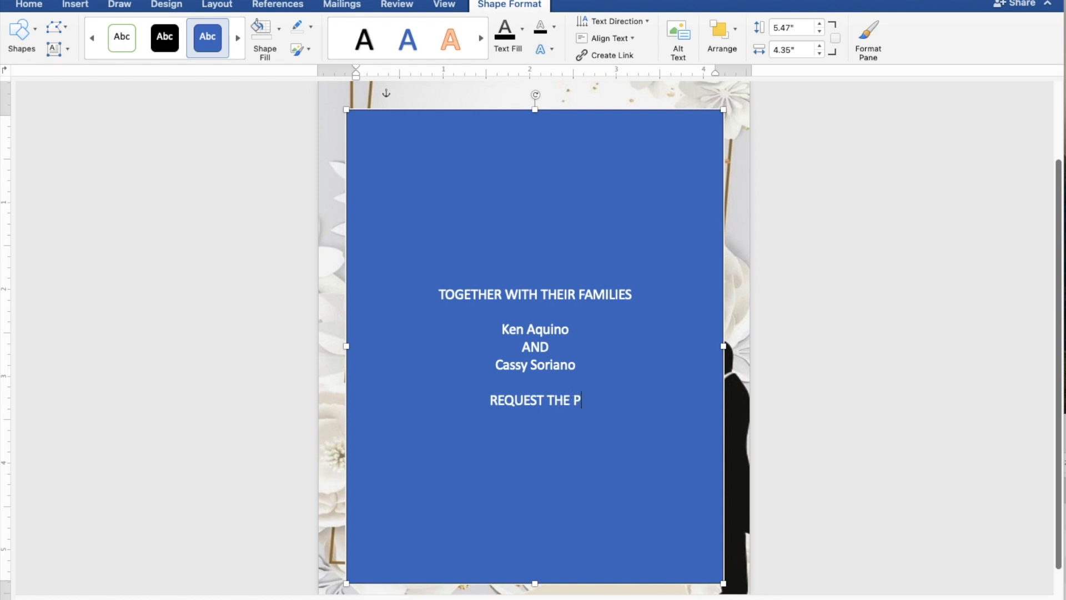
pyautogui.write('LEASU')
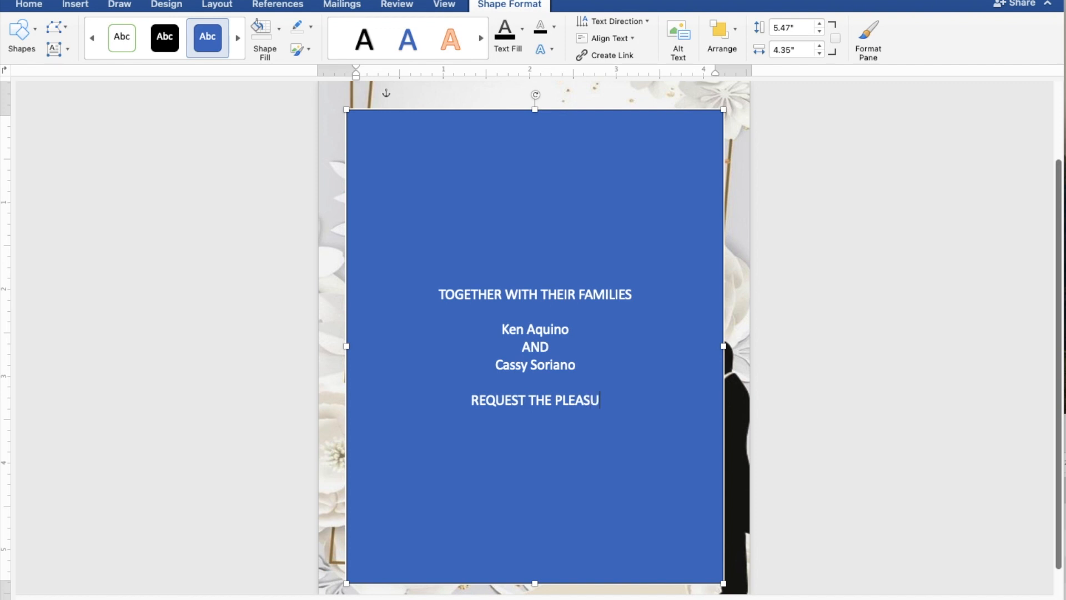
pyautogui.write('RE')
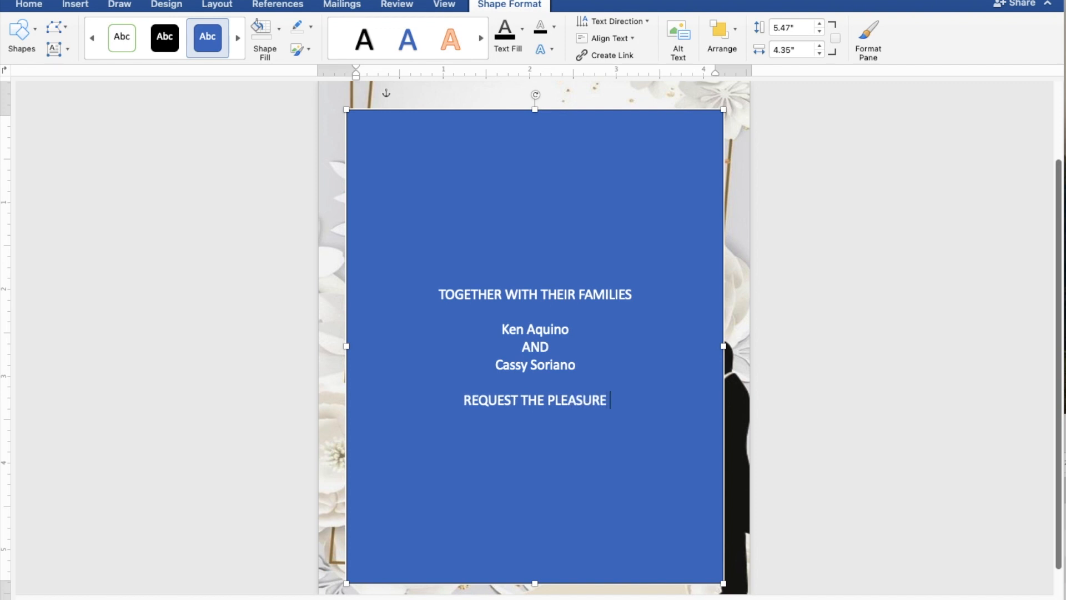
pyautogui.write(' OF')
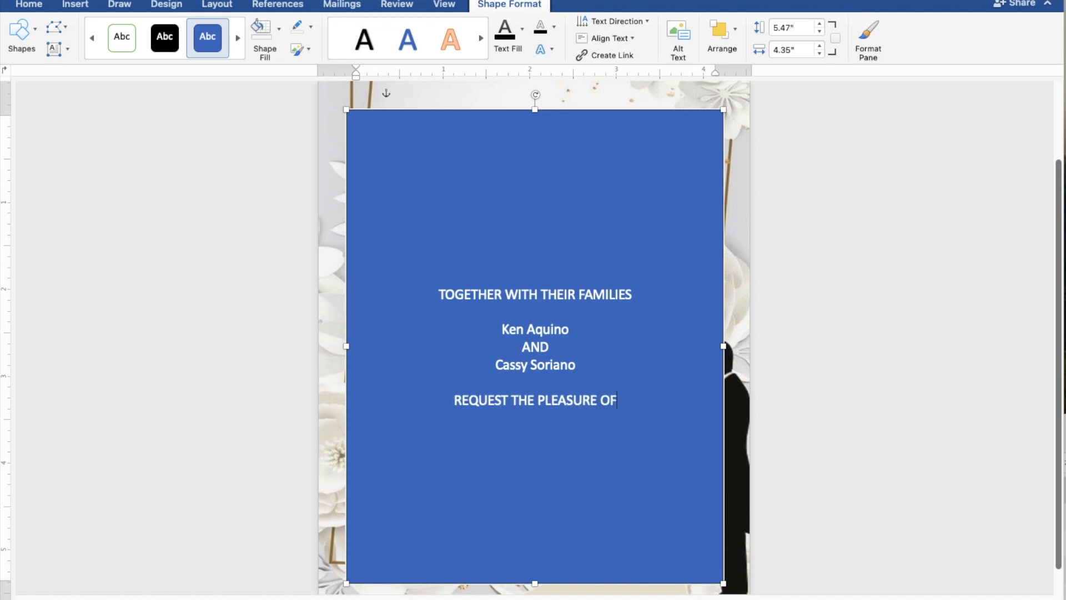
pyautogui.write(' YO')
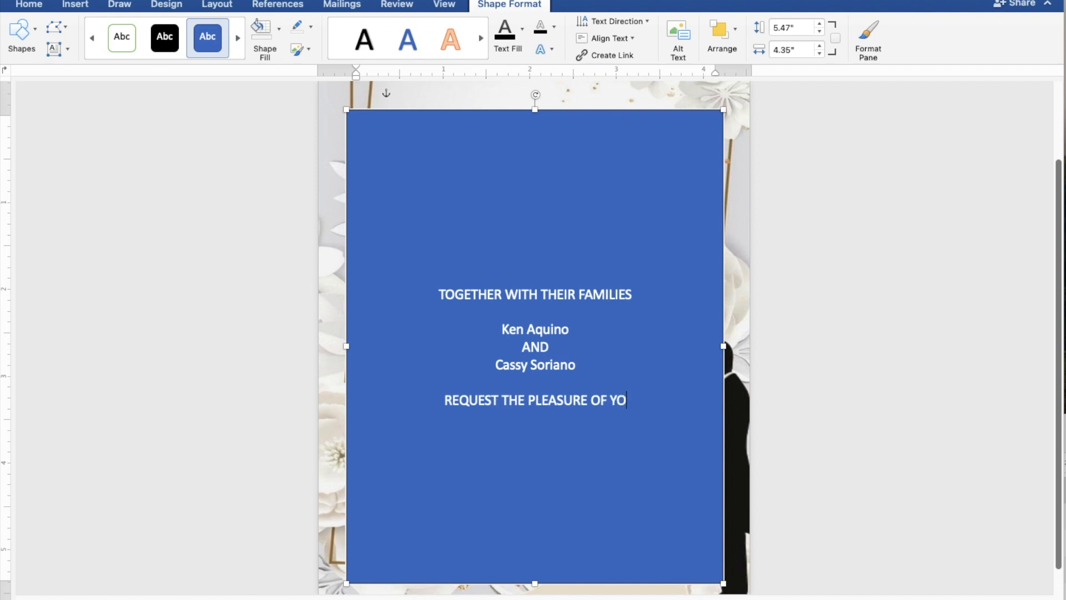
pyautogui.write('UR')
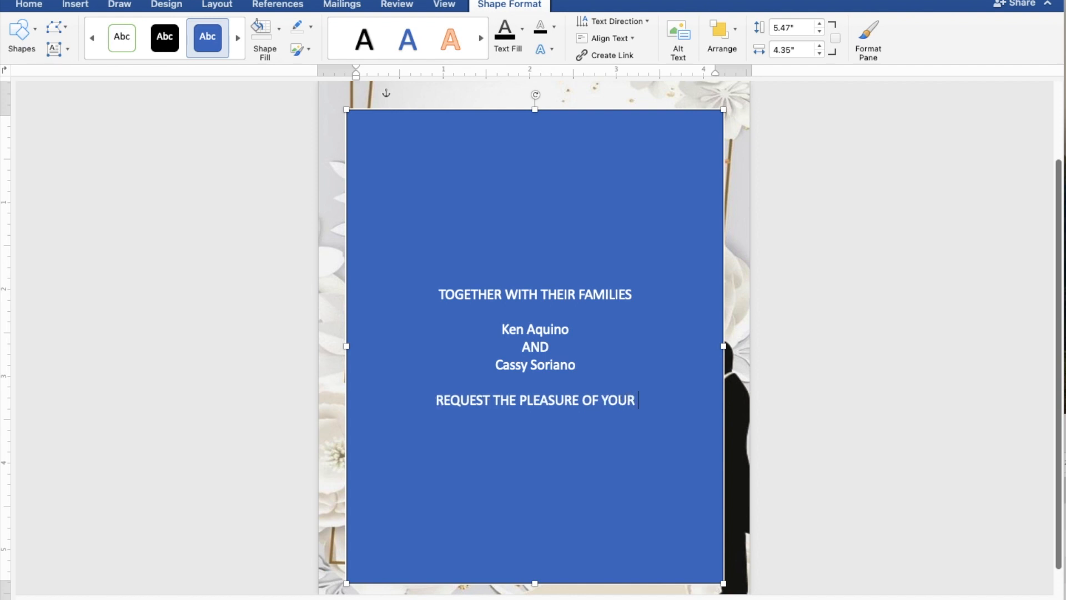
pyautogui.write(' PRESE')
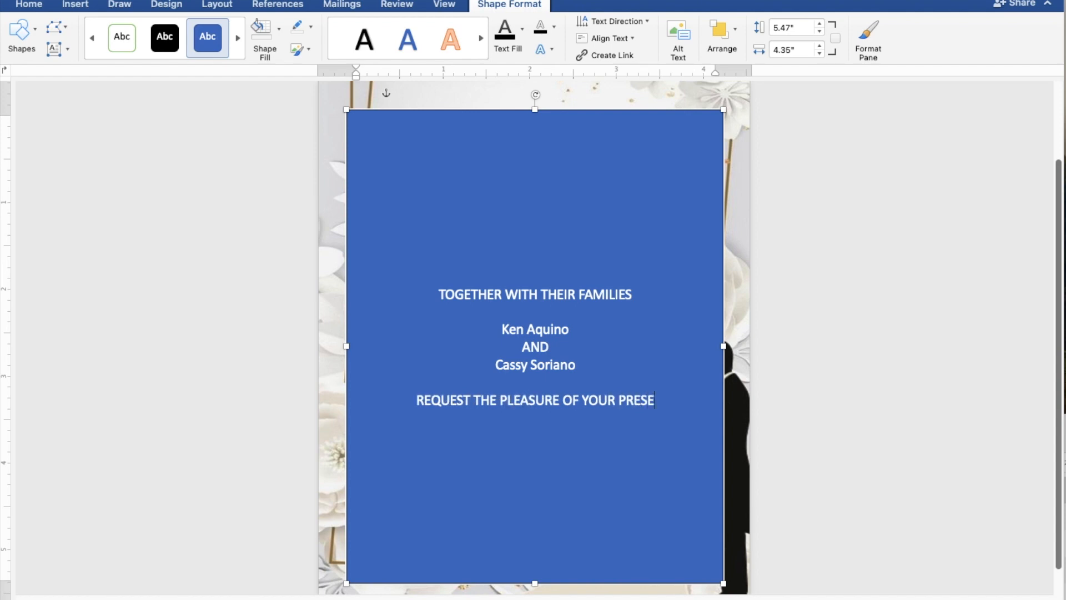
pyautogui.write('NCE')
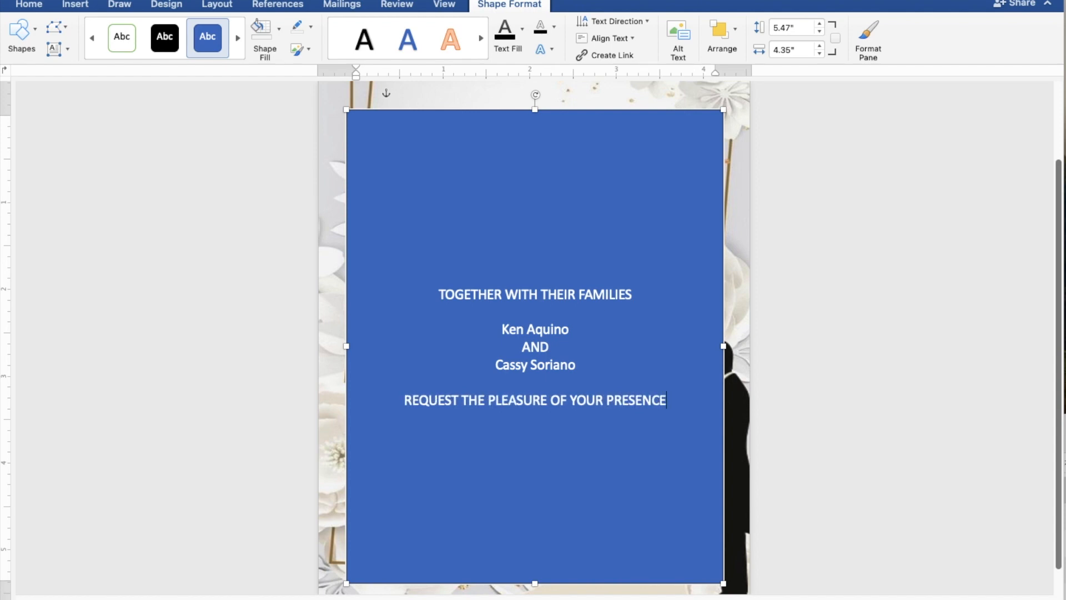
pyautogui.press('Return')
pyautogui.write('AS')
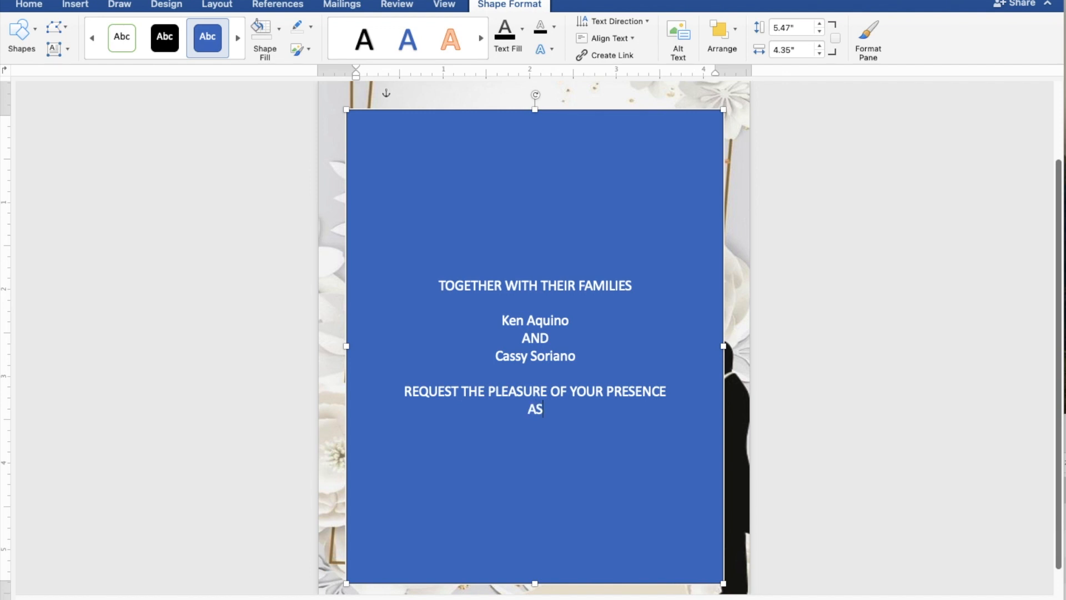
pyautogui.write(' THEY JOYFULLY U')
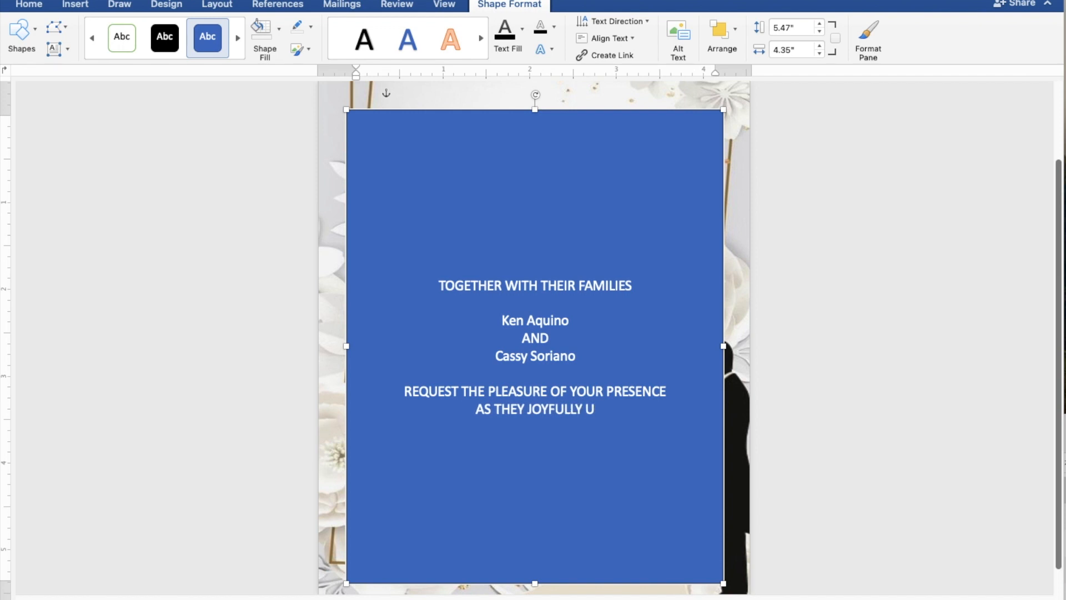
pyautogui.write('NITE')
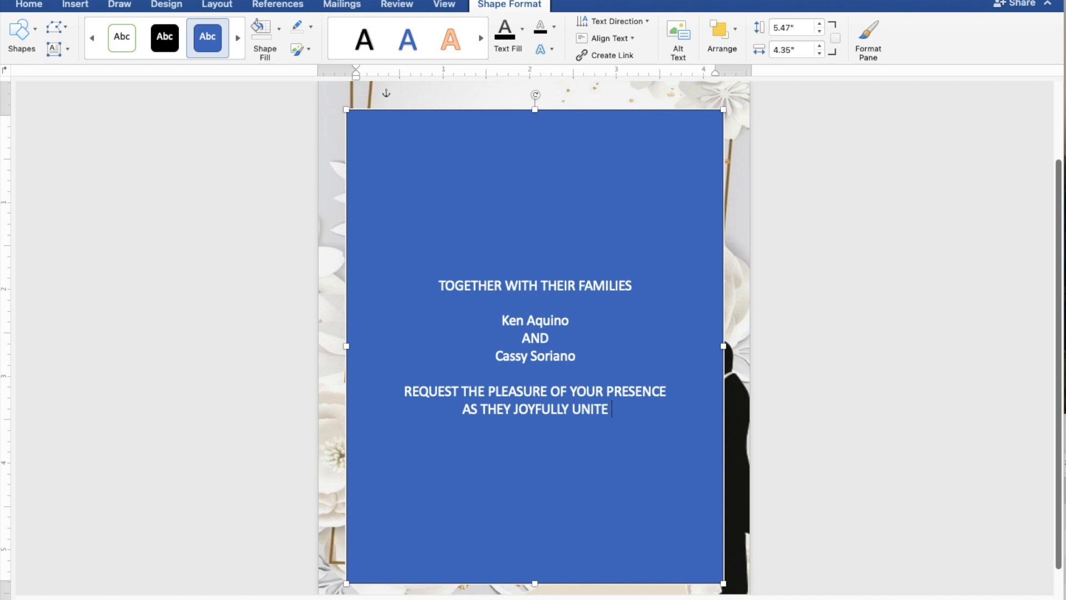
pyautogui.write(' IN')
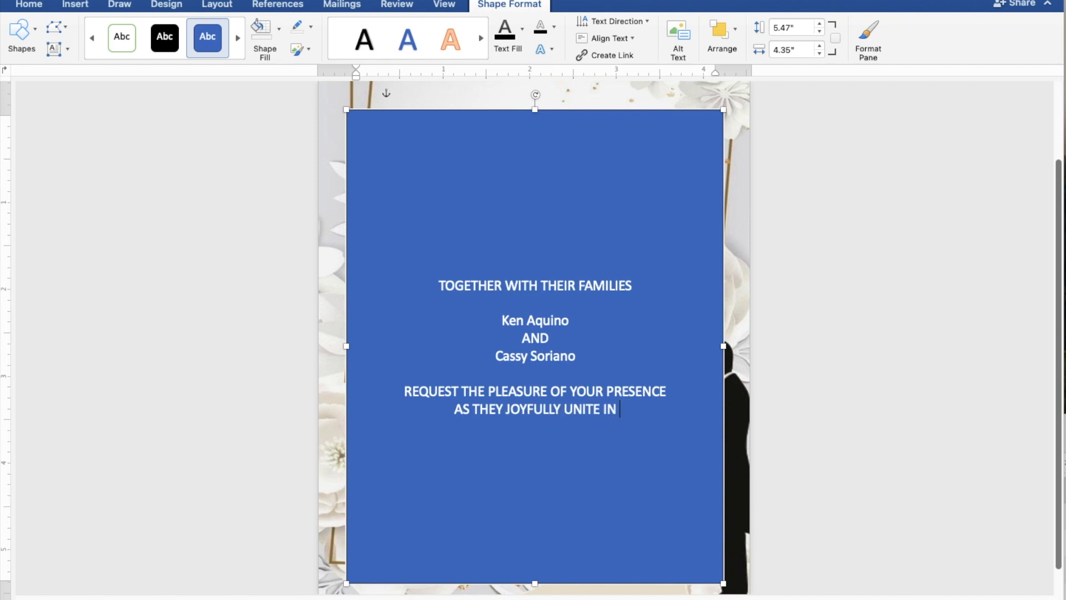
pyautogui.write(' MA')
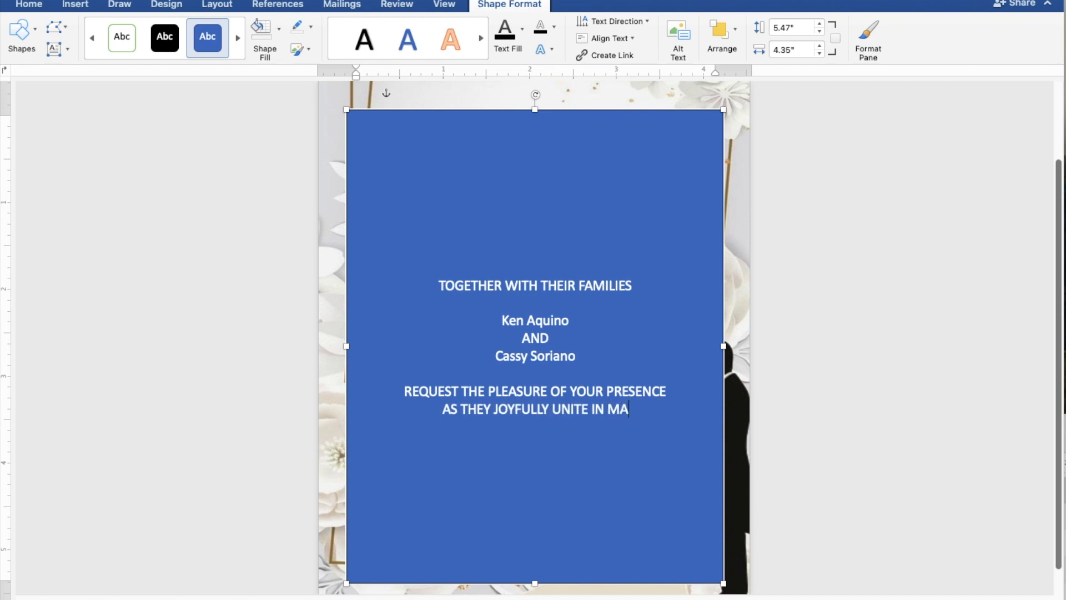
pyautogui.write('RRI')
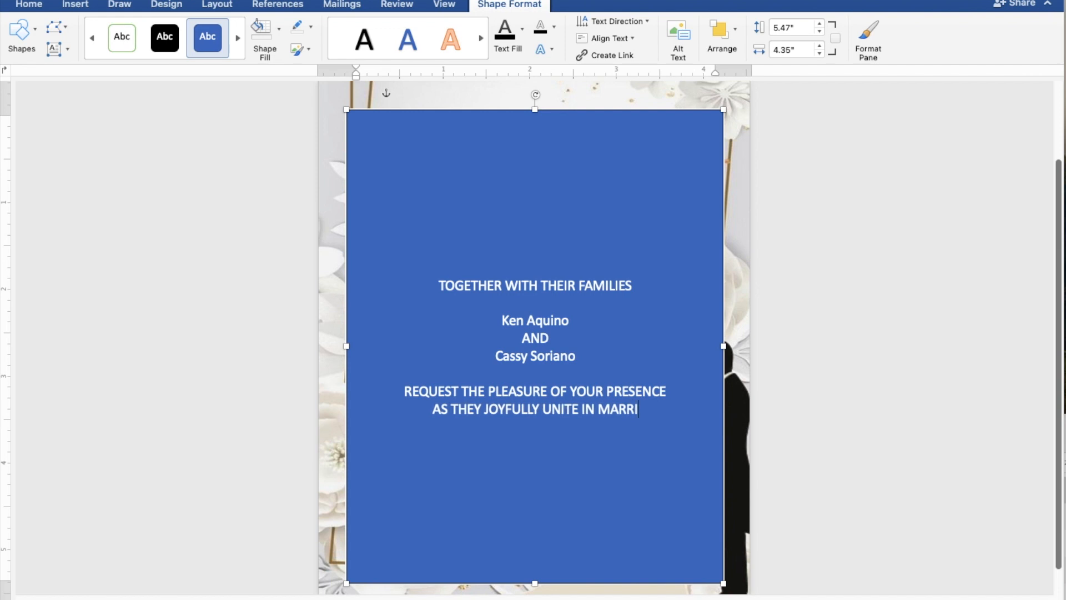
pyautogui.write('AGE')
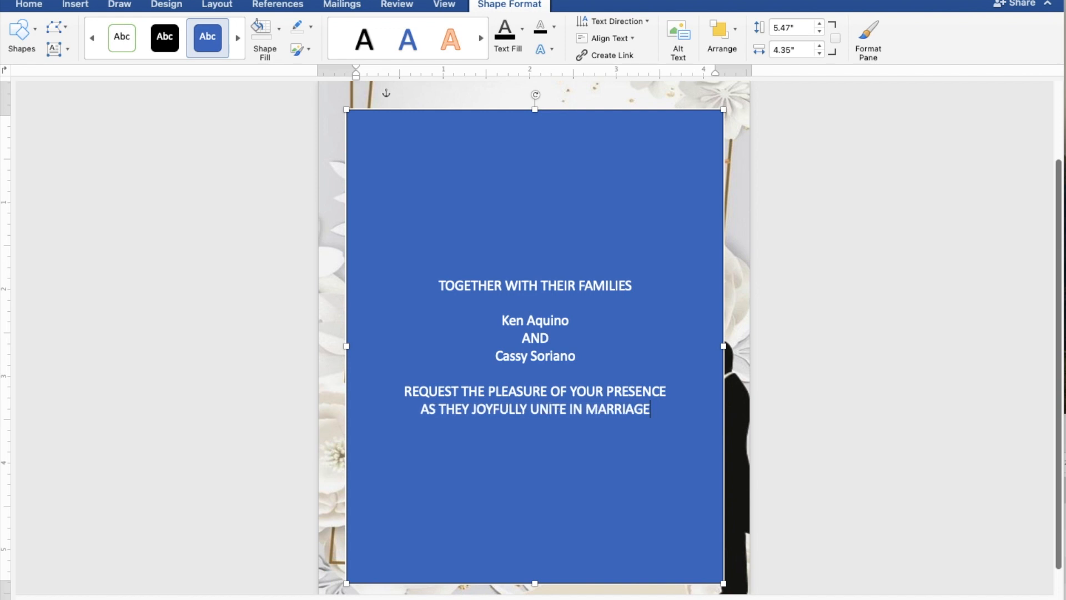
pyautogui.press('Return')
pyautogui.press('Return')
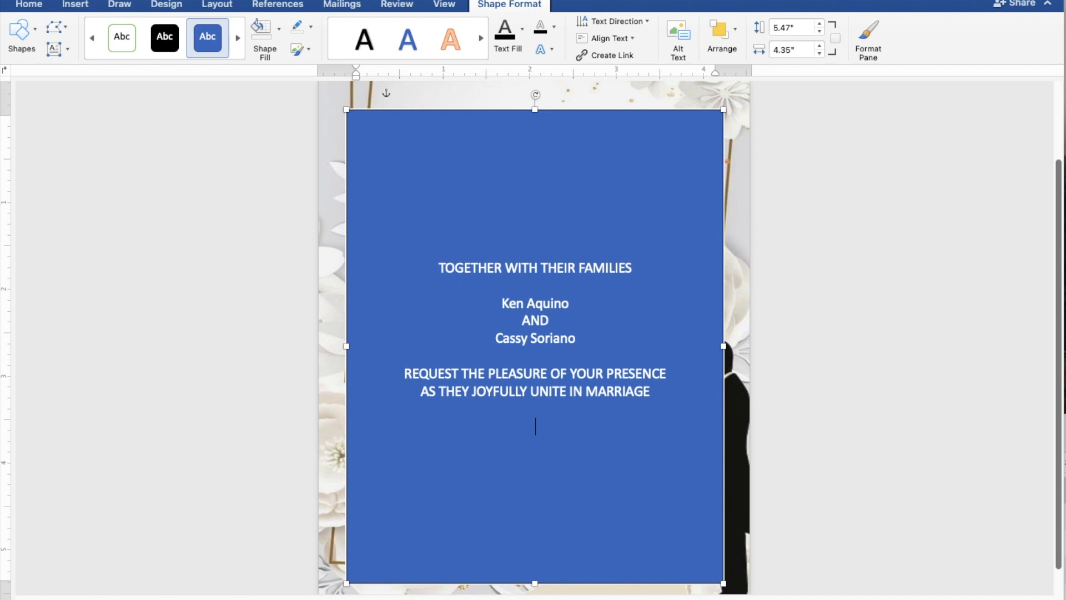
pyautogui.write('SU')
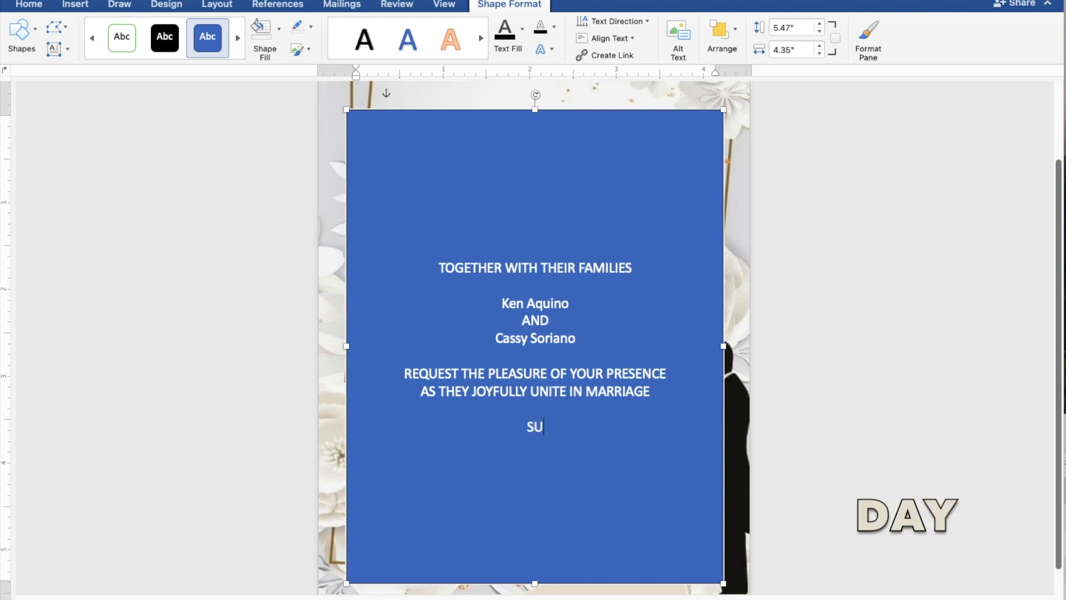
pyautogui.write('NDAY')
pyautogui.press('Return')
pyautogui.write('A')
pyautogui.write('R')
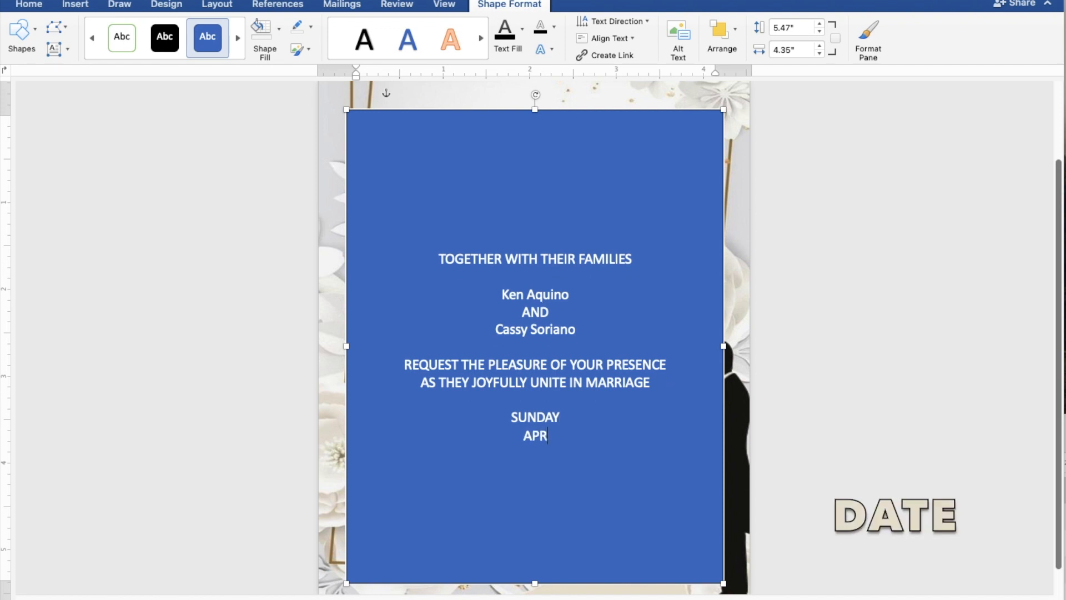
pyautogui.write('IL 28, 20')
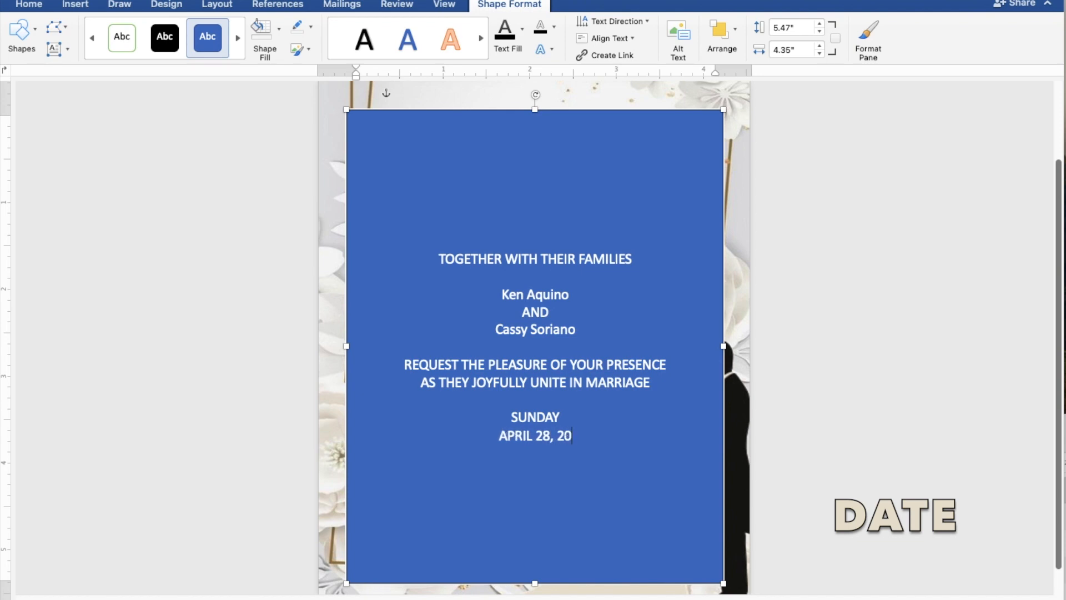
pyautogui.write('24')
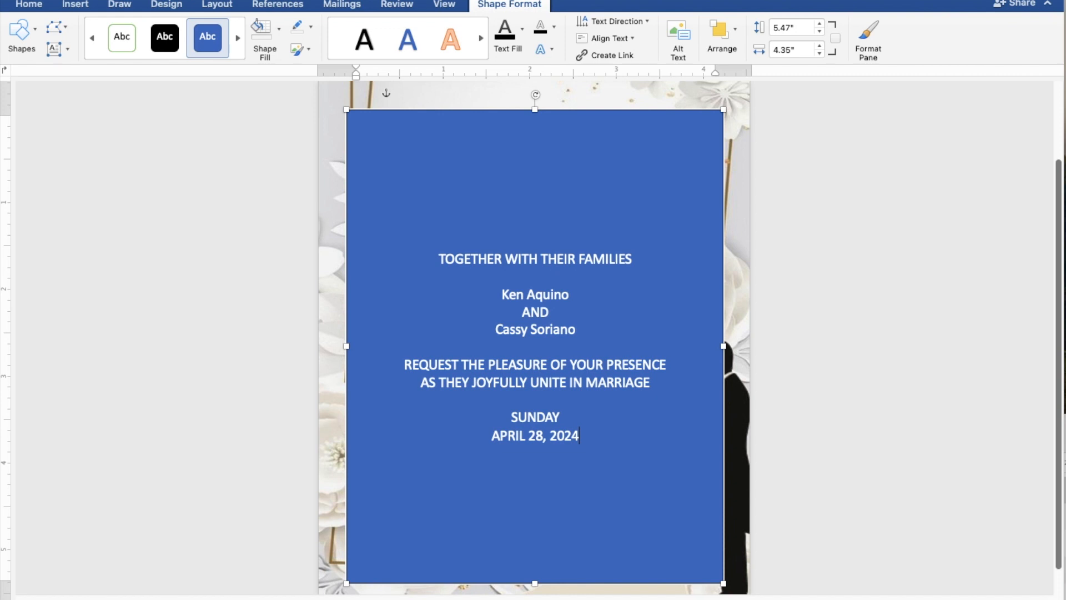
pyautogui.press('Return')
# - Type '10:00 IN THE MORNING', the parish church name, its town, and 'Reception to follow' on separate lines
pyautogui.write('10')
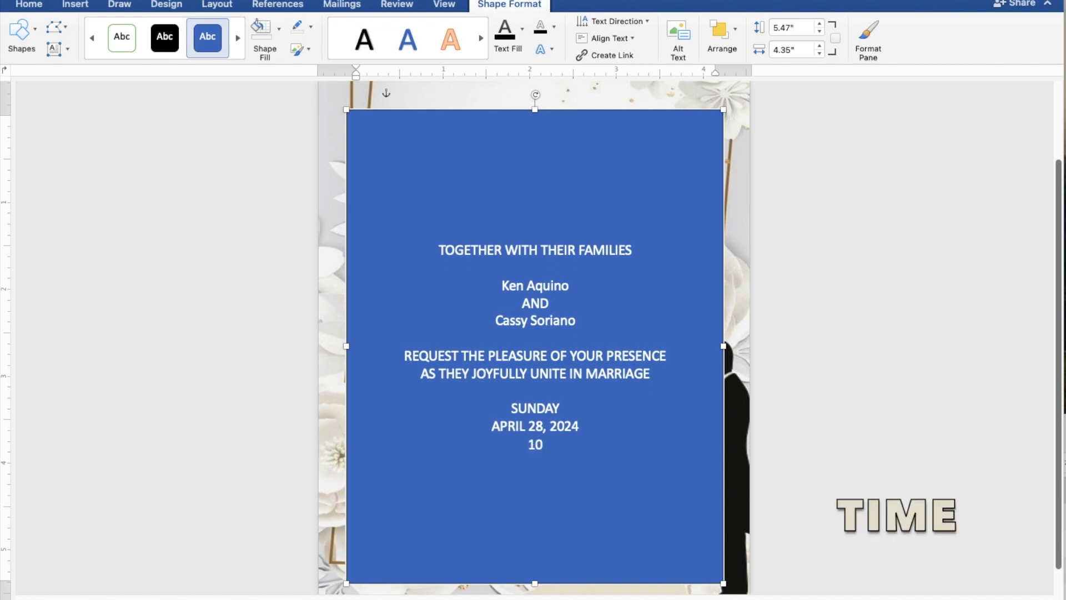
pyautogui.write(':00 IN THE')
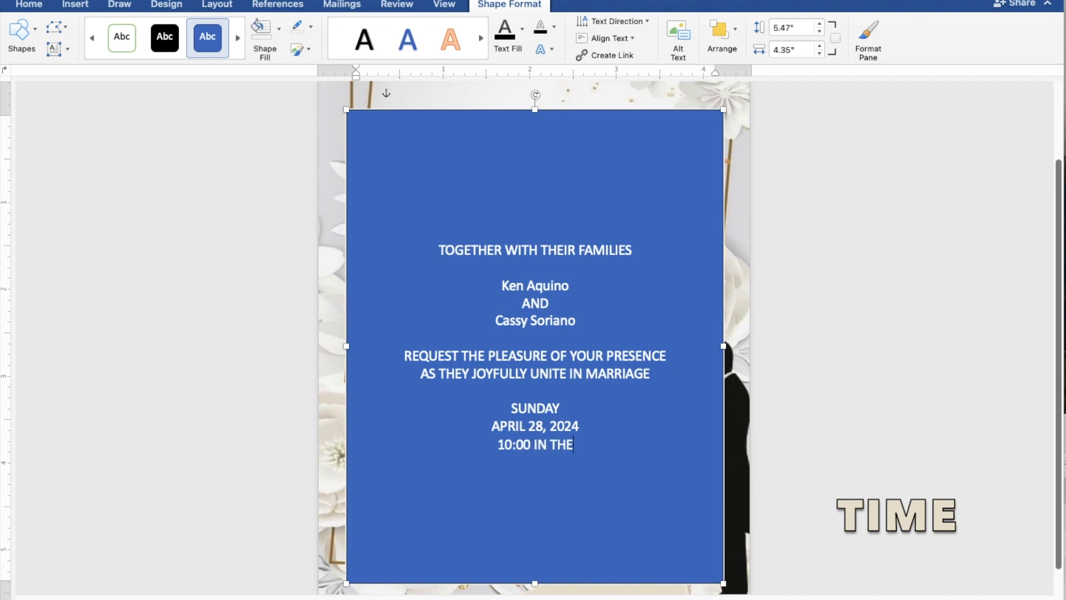
pyautogui.write(' MO')
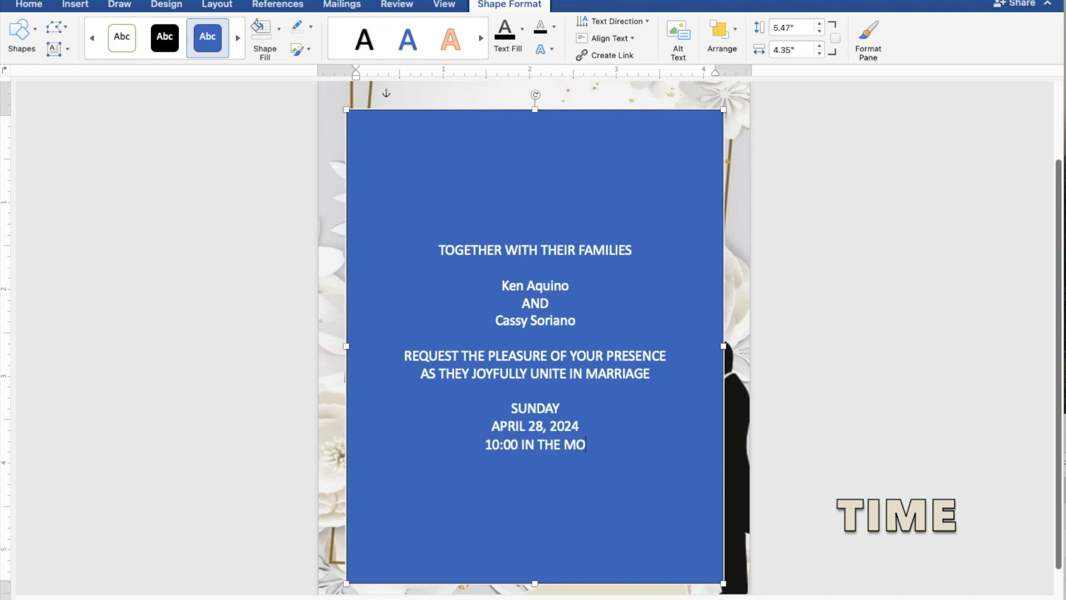
pyautogui.write('RNING')
pyautogui.press('Return')
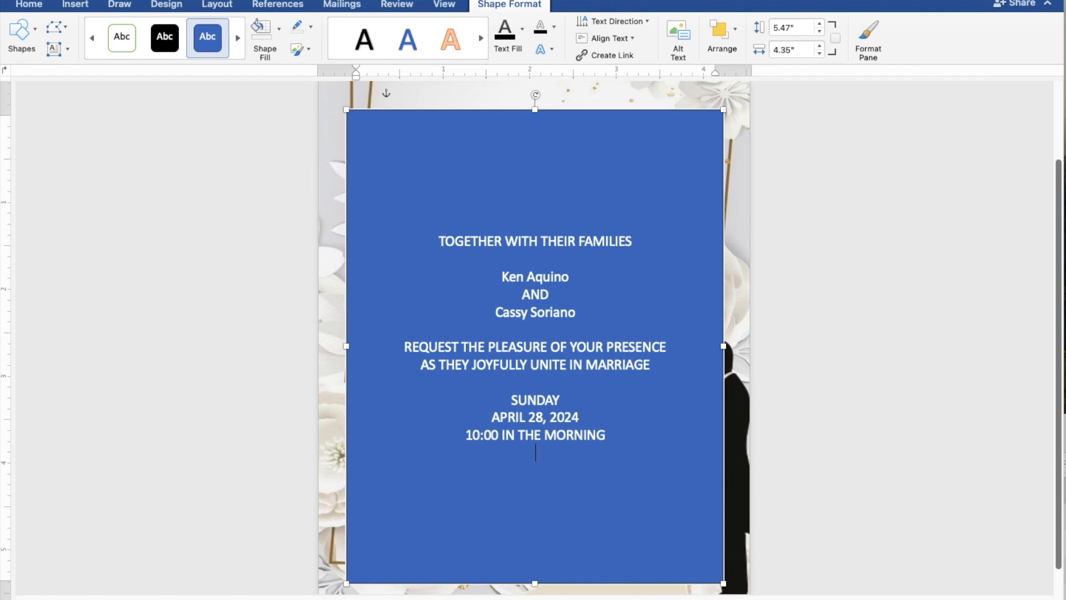
pyautogui.write('ST. THOMAS')
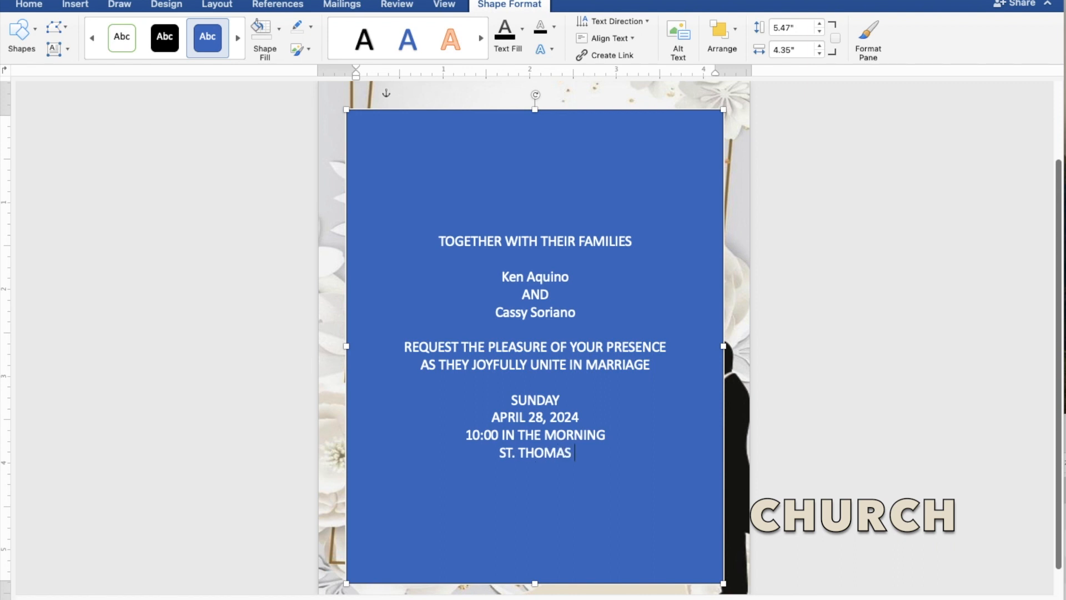
pyautogui.write(' AQU')
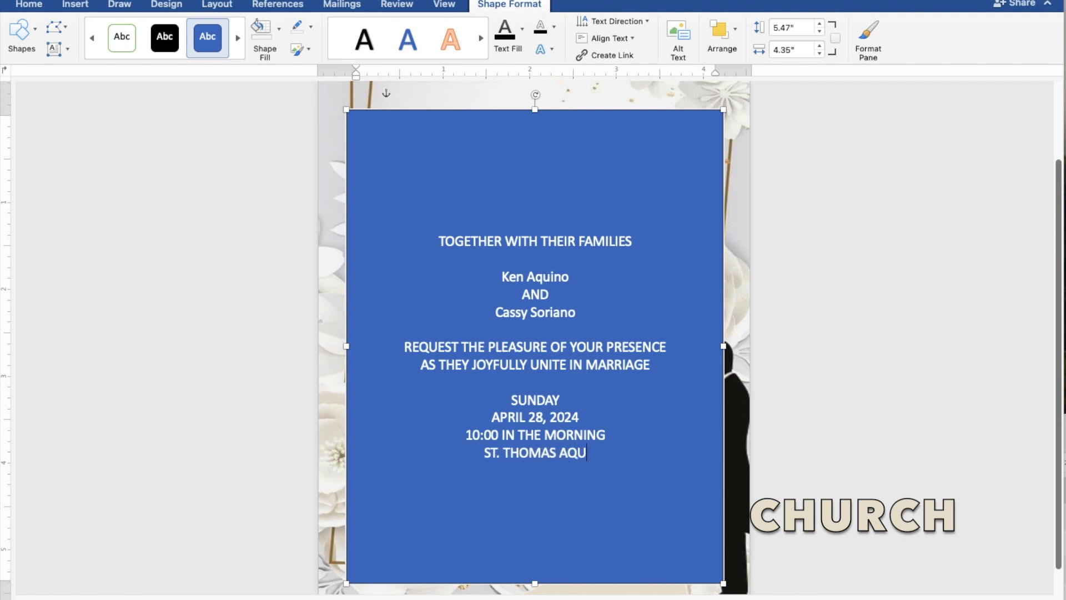
pyautogui.write('INA')
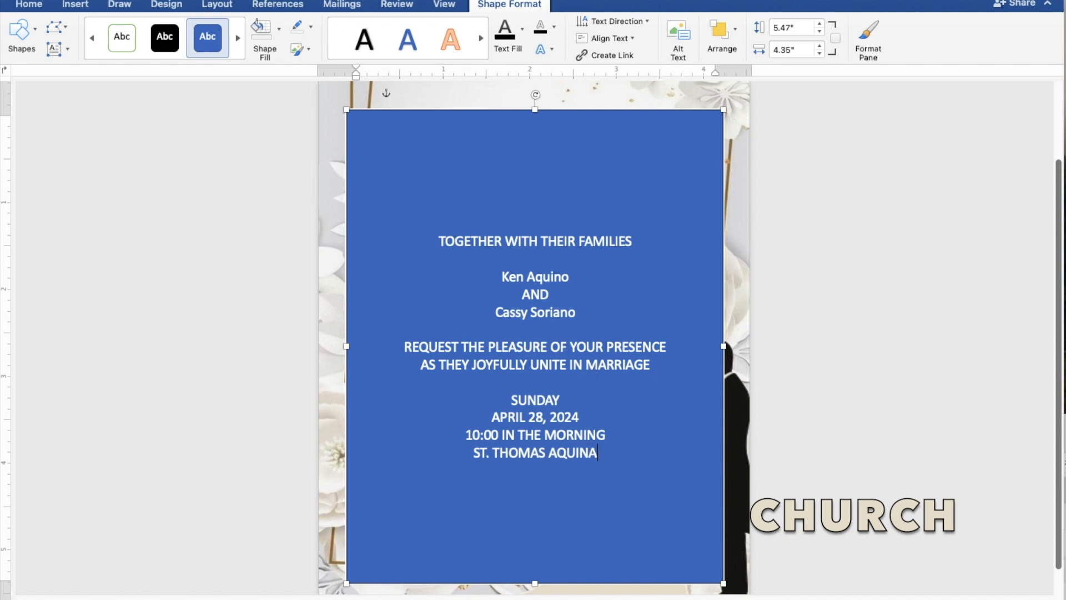
pyautogui.write('S P')
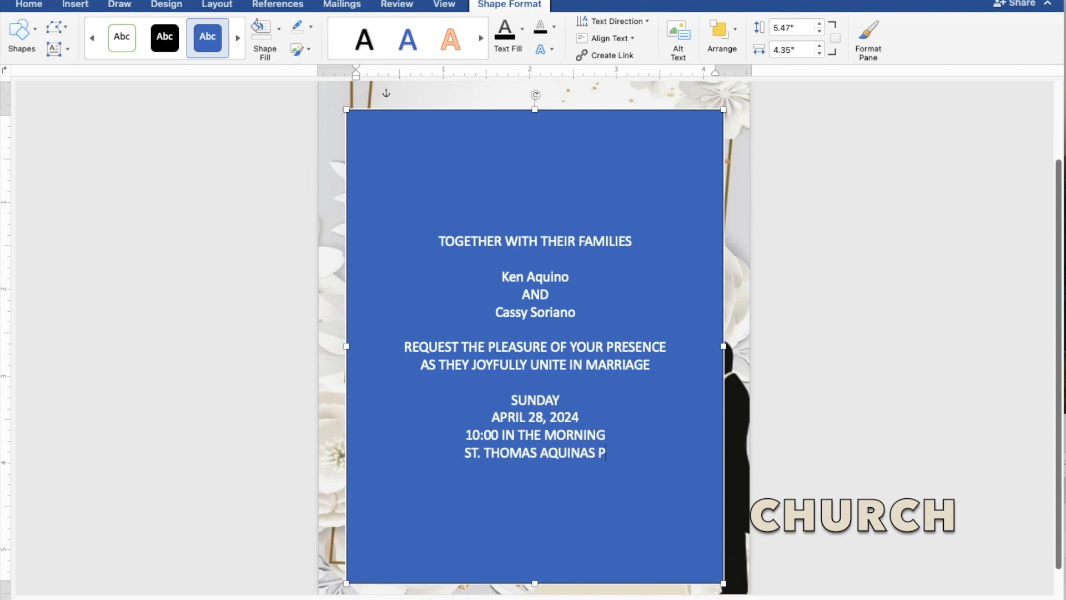
pyautogui.write('ARISH')
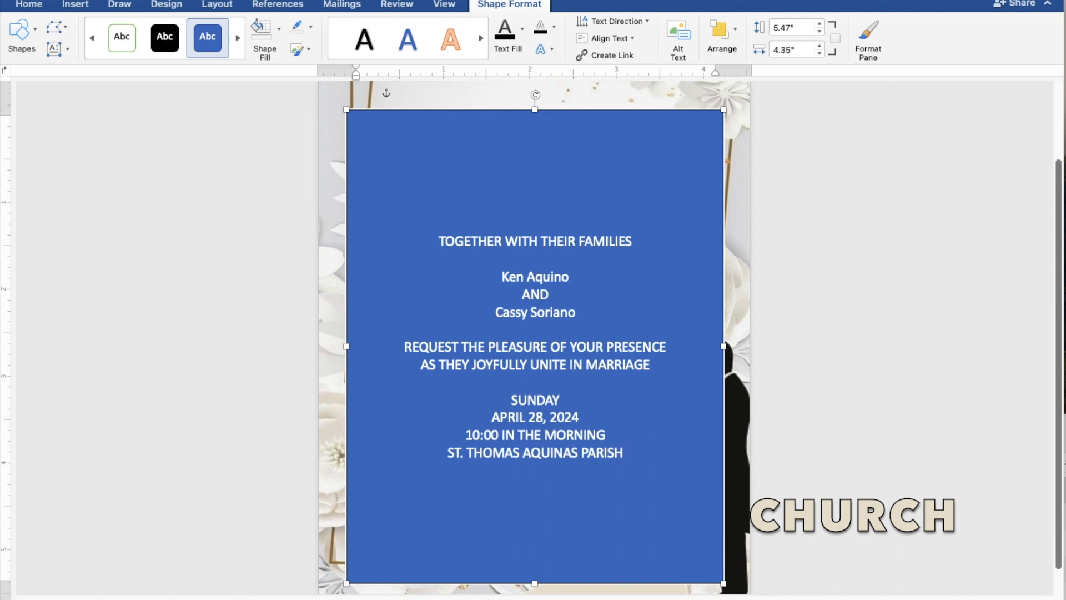
pyautogui.write(' CHUR')
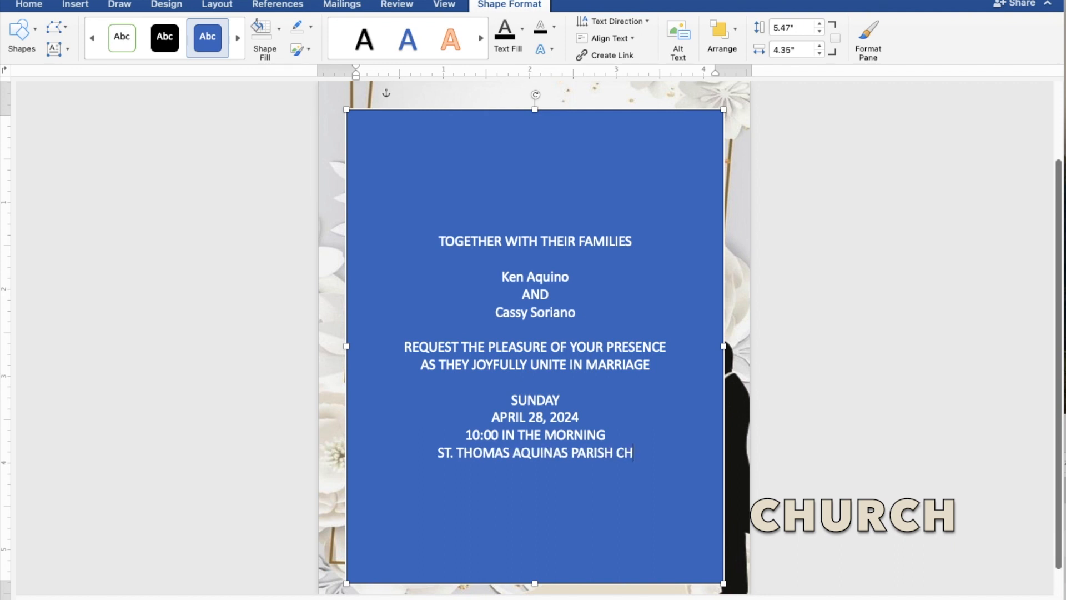
pyautogui.write('CH')
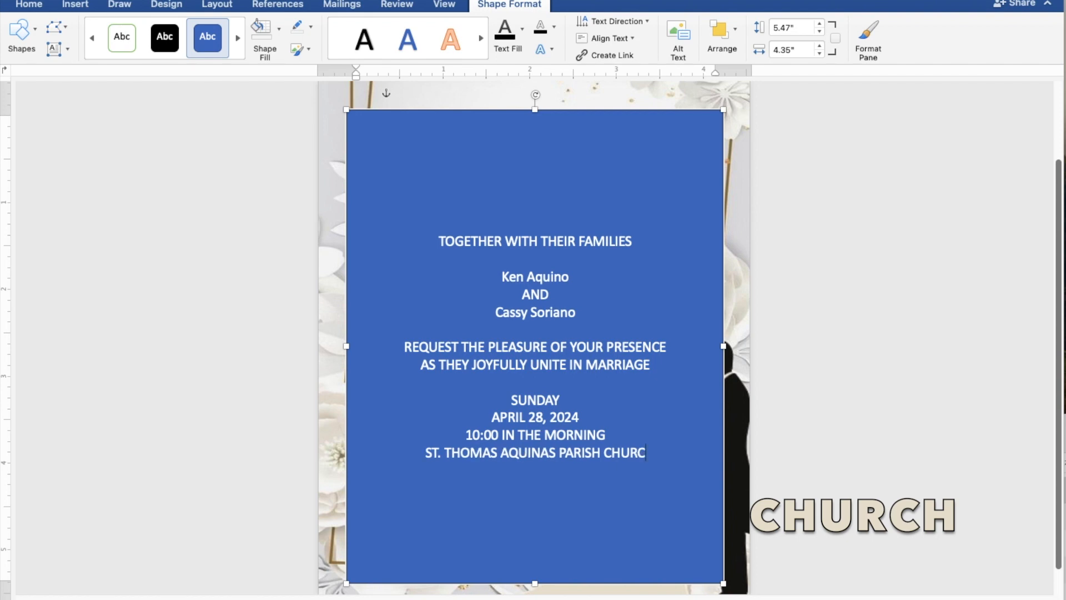
pyautogui.press('Return')
pyautogui.write('MAN')
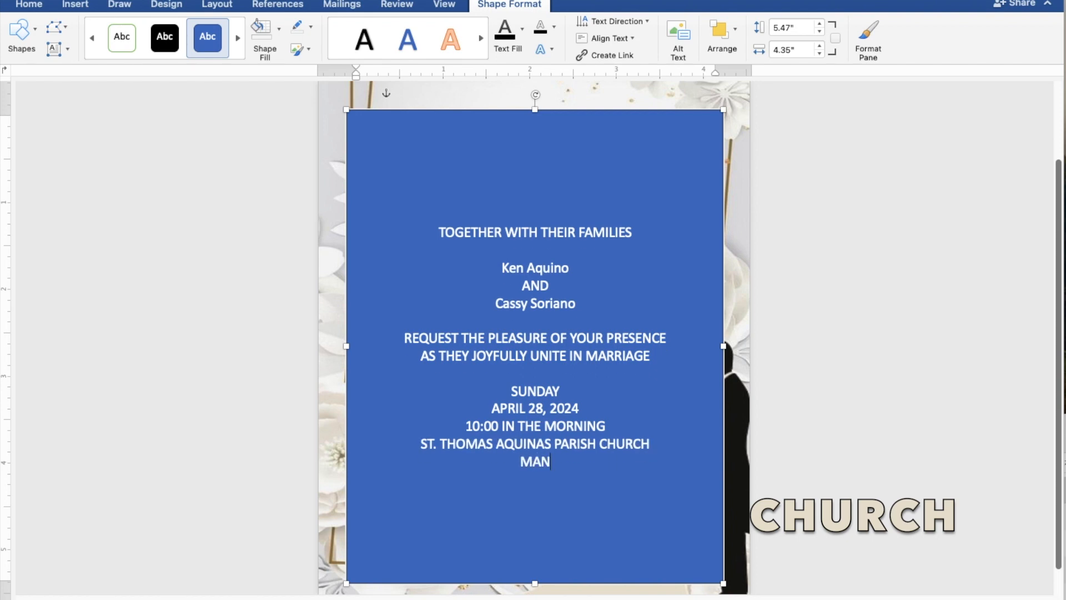
pyautogui.write('GALDAN')
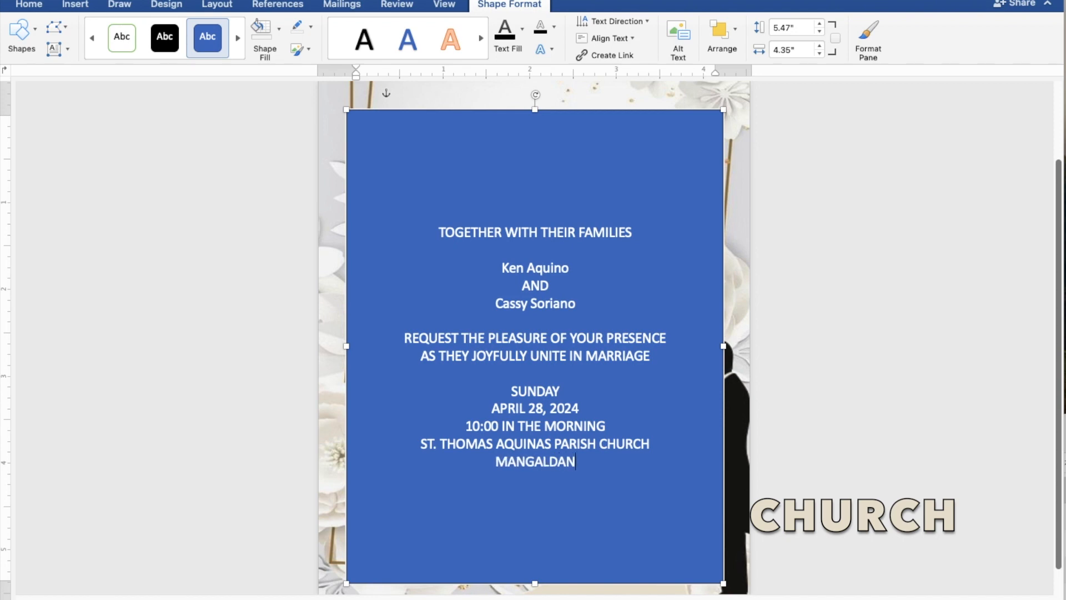
pyautogui.write(', P')
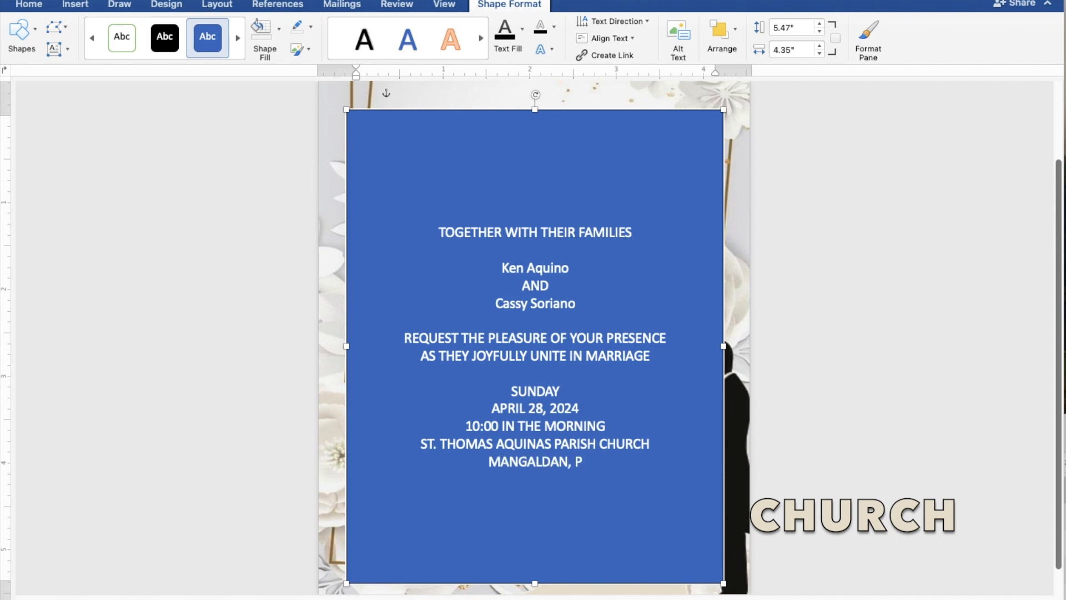
pyautogui.write('ANGASINAN')
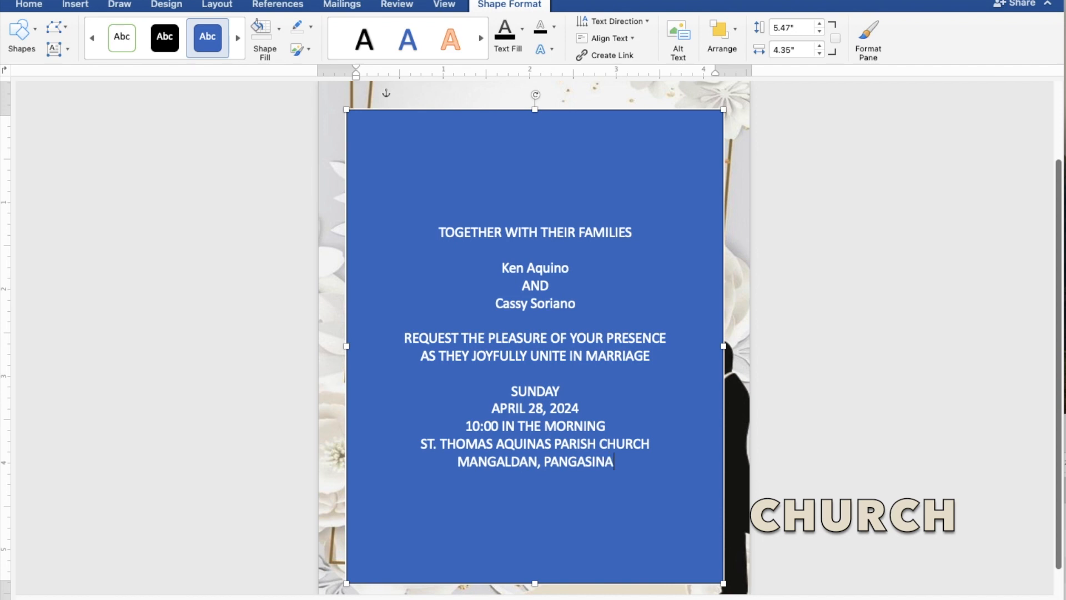
pyautogui.press('Return')
pyautogui.press('Return')
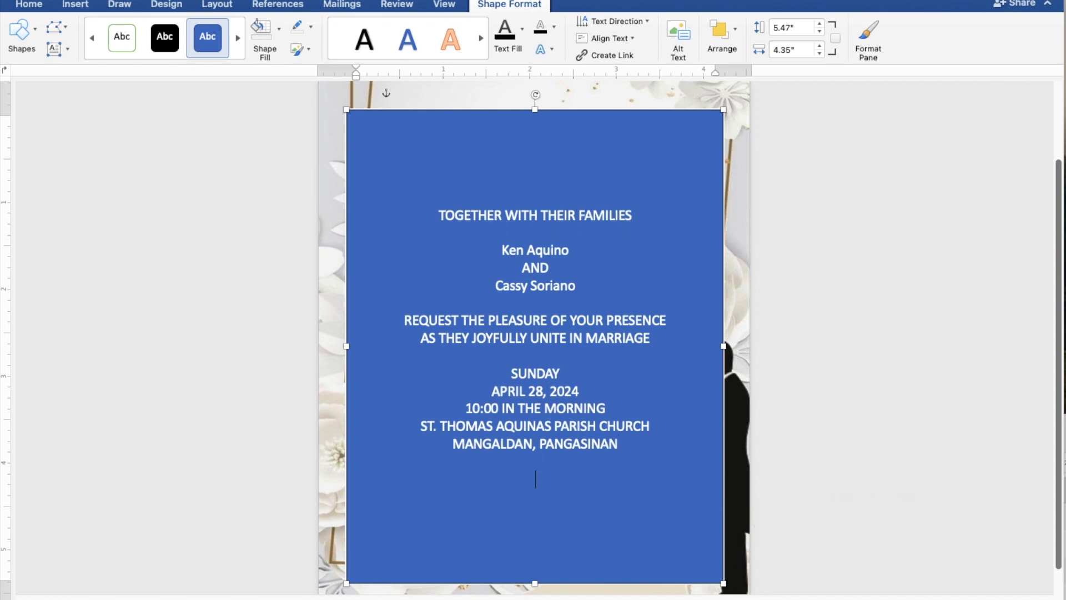
pyautogui.write('Reception to fol')
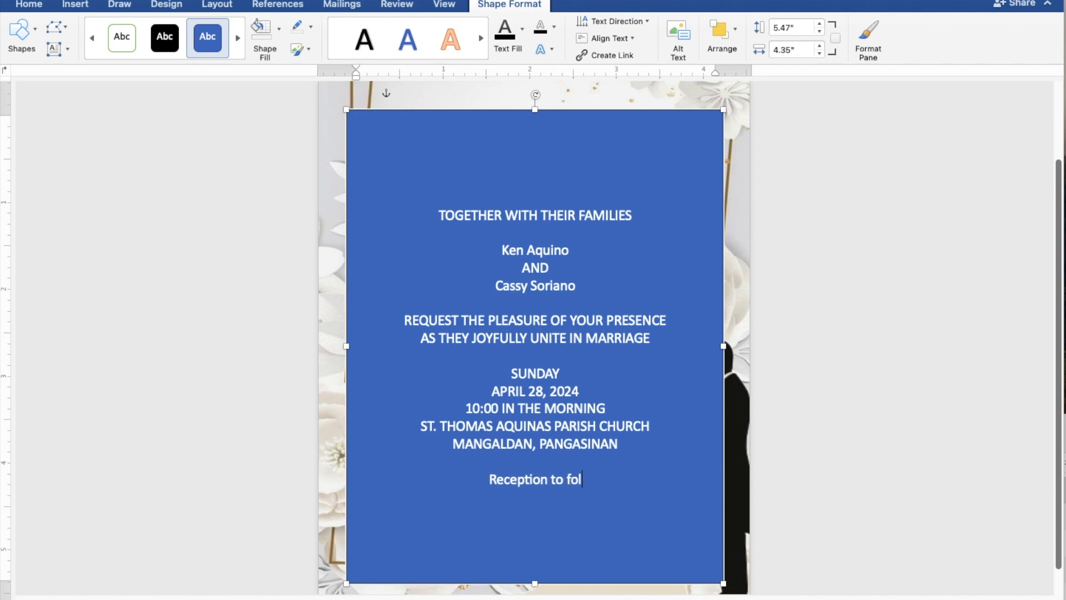
pyautogui.write('low')
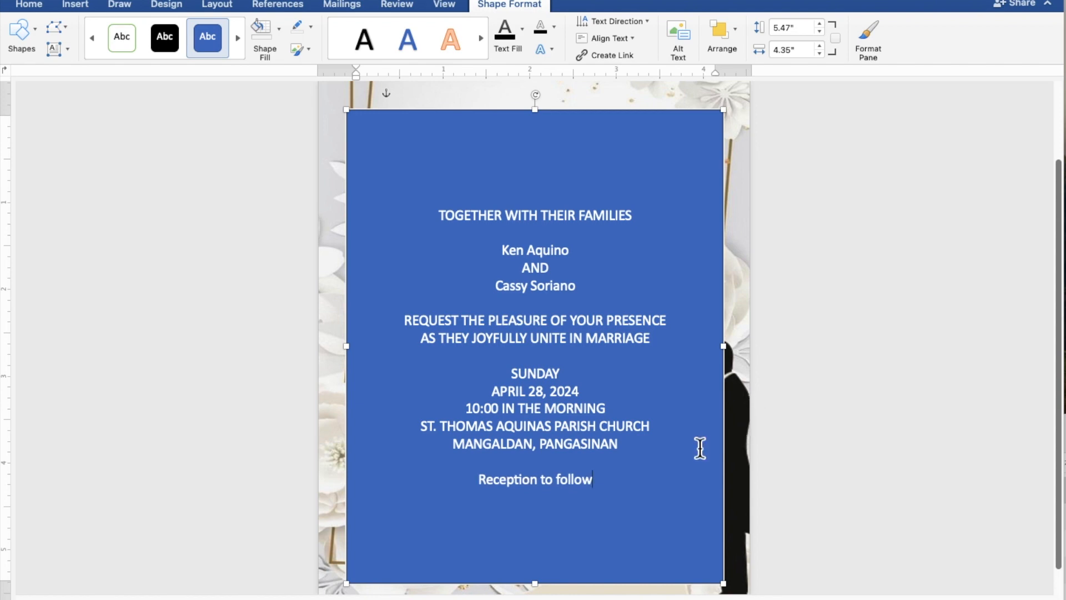
# - Give the text box No Fill and No Outline, and color all its text black
pyautogui.moveTo(610, 485); pyautogui.dragTo(424, 216)
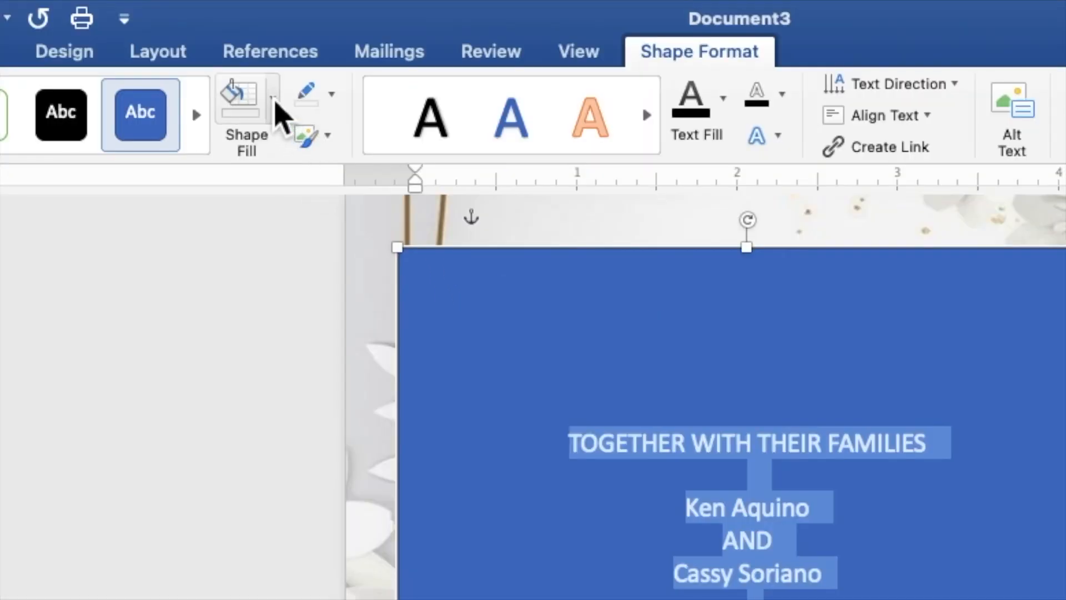
pyautogui.click(274, 102)
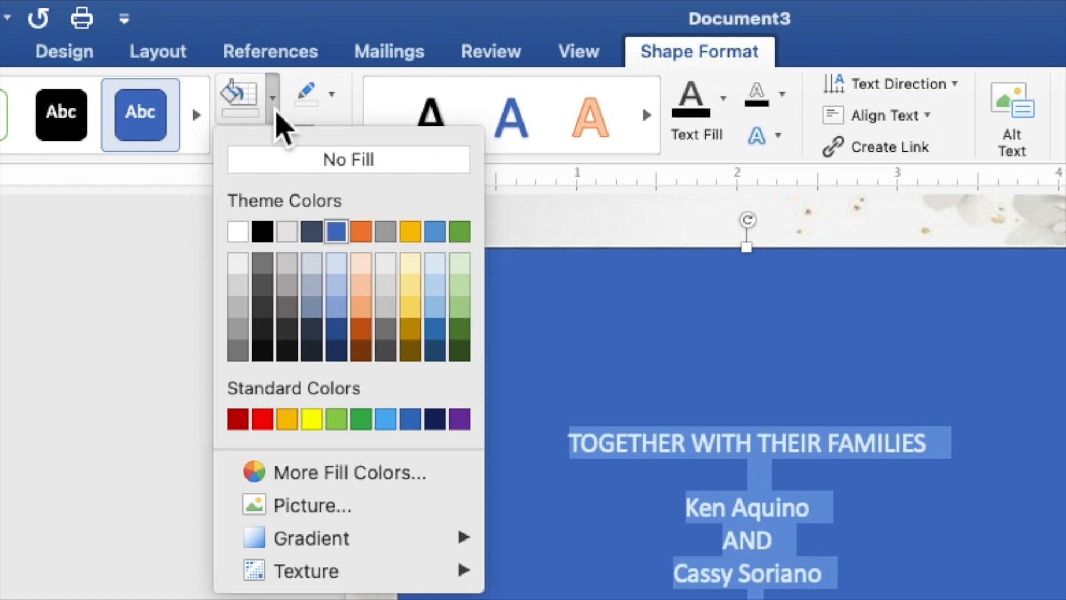
pyautogui.click(276, 168)
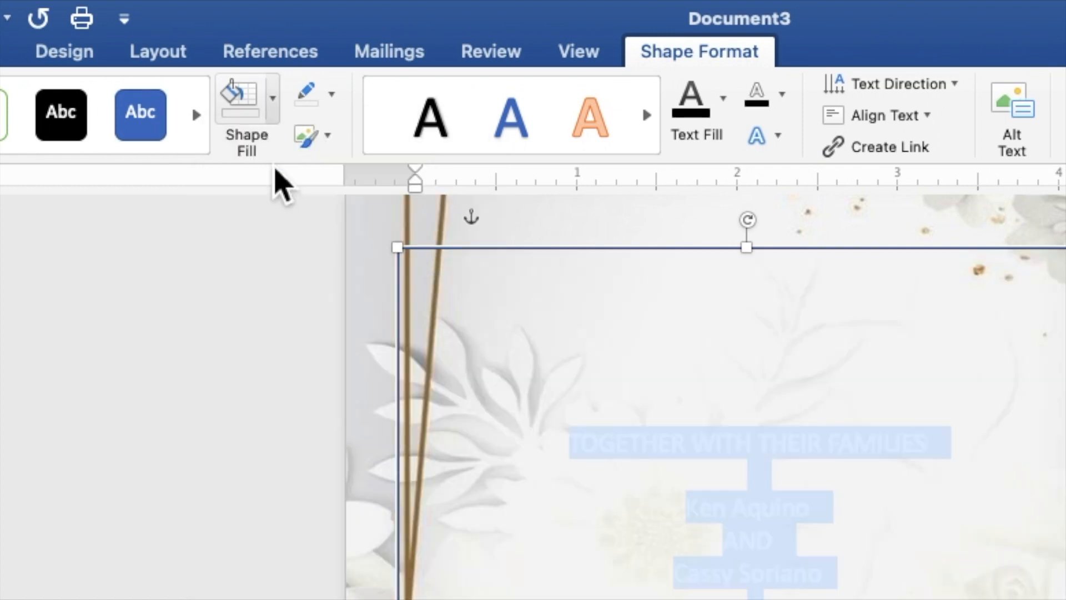
pyautogui.click(331, 94)
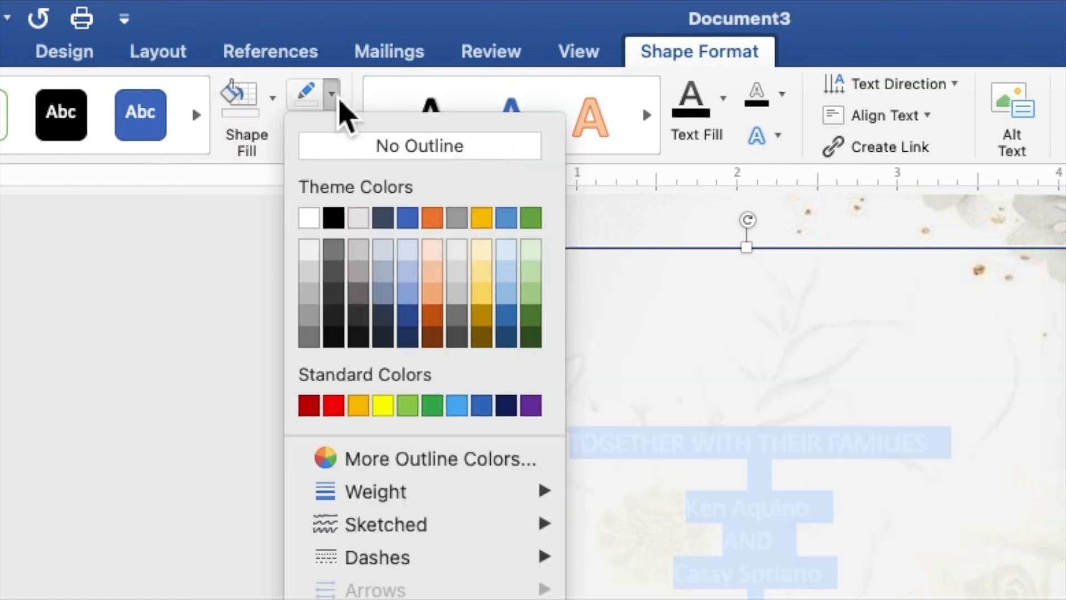
pyautogui.click(339, 156)
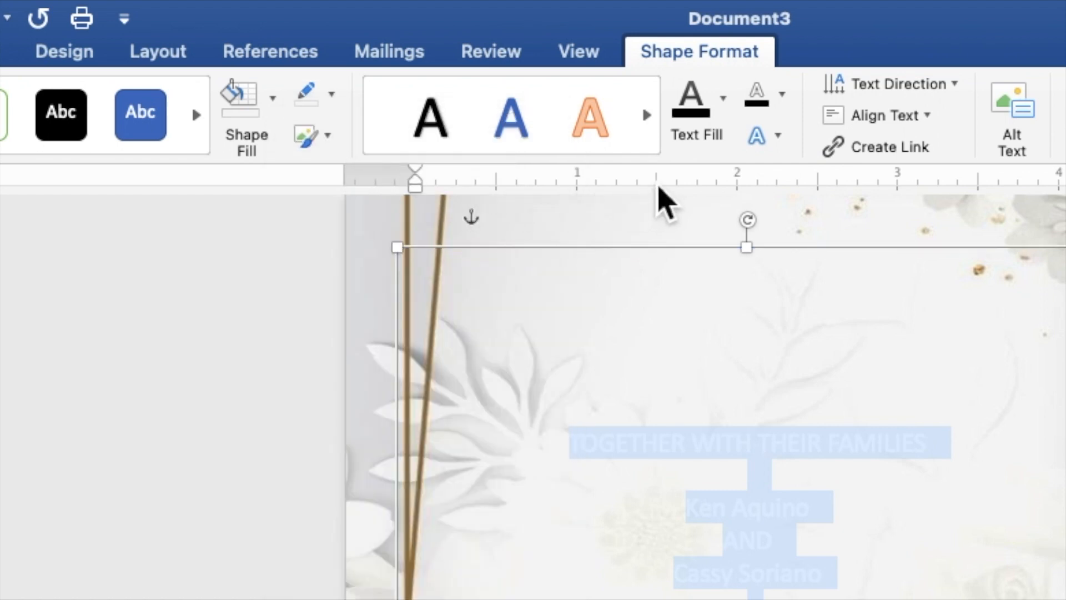
pyautogui.click(727, 122)
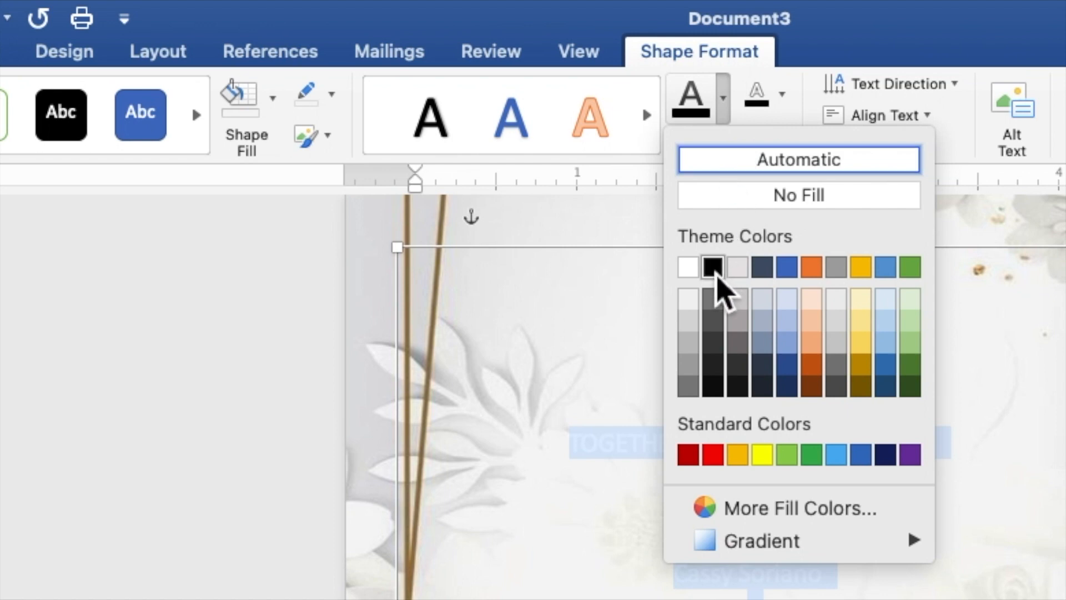
pyautogui.click(713, 267)
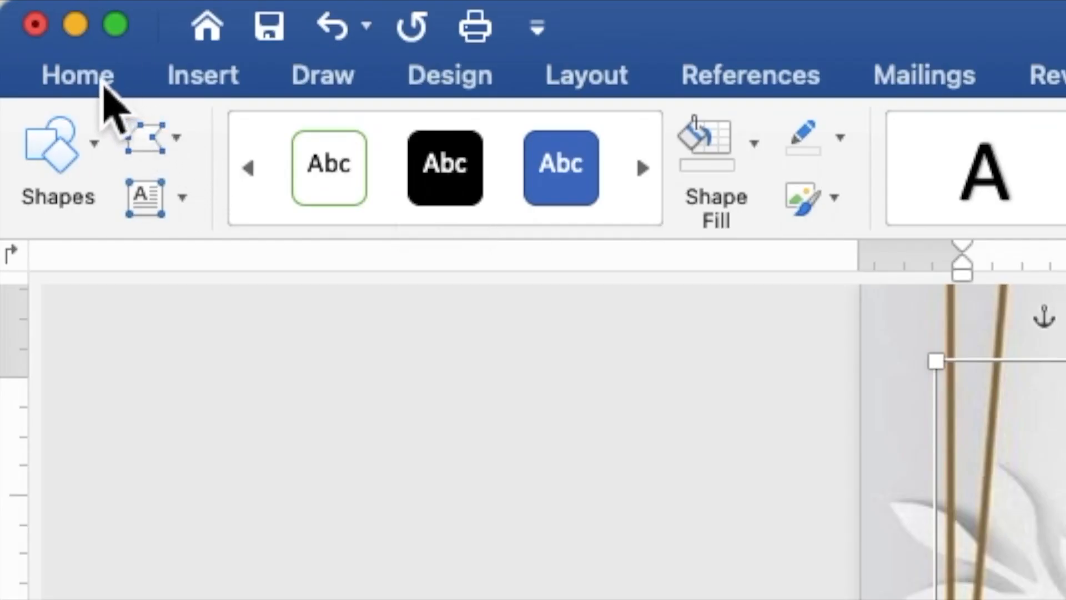
# - Set all the invitation text to Times New Roman at size 10
pyautogui.click(103, 86)
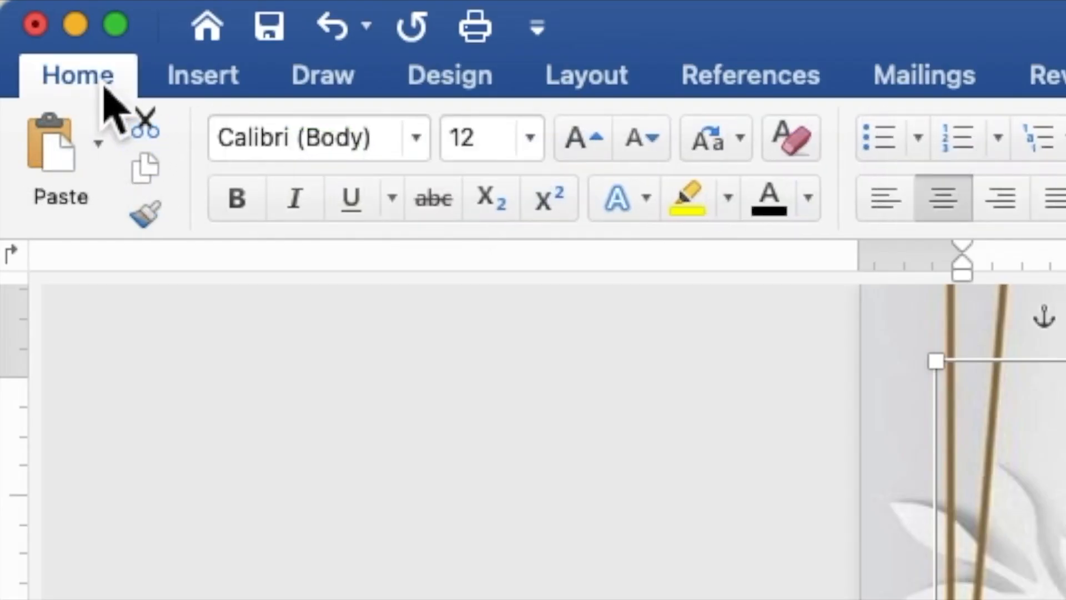
pyautogui.click(420, 146)
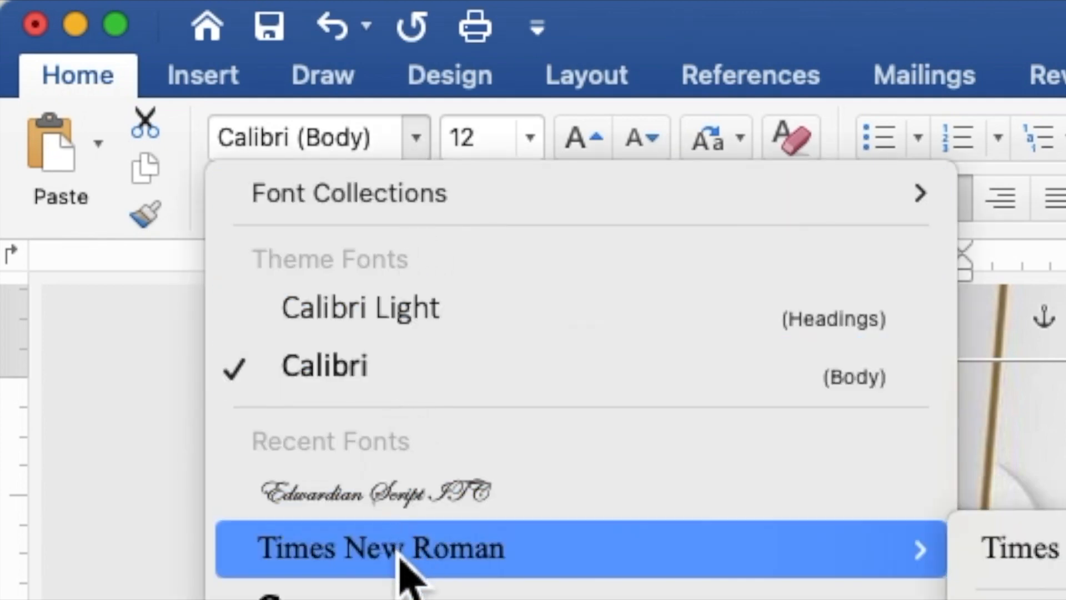
pyautogui.click(403, 562)
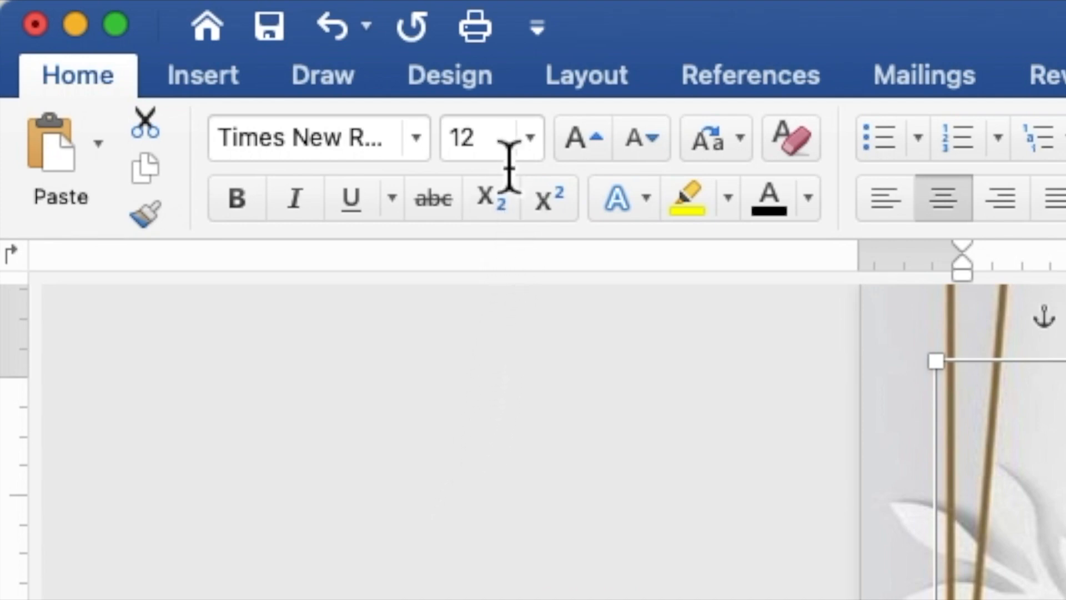
pyautogui.moveTo(507, 143); pyautogui.dragTo(443, 138)
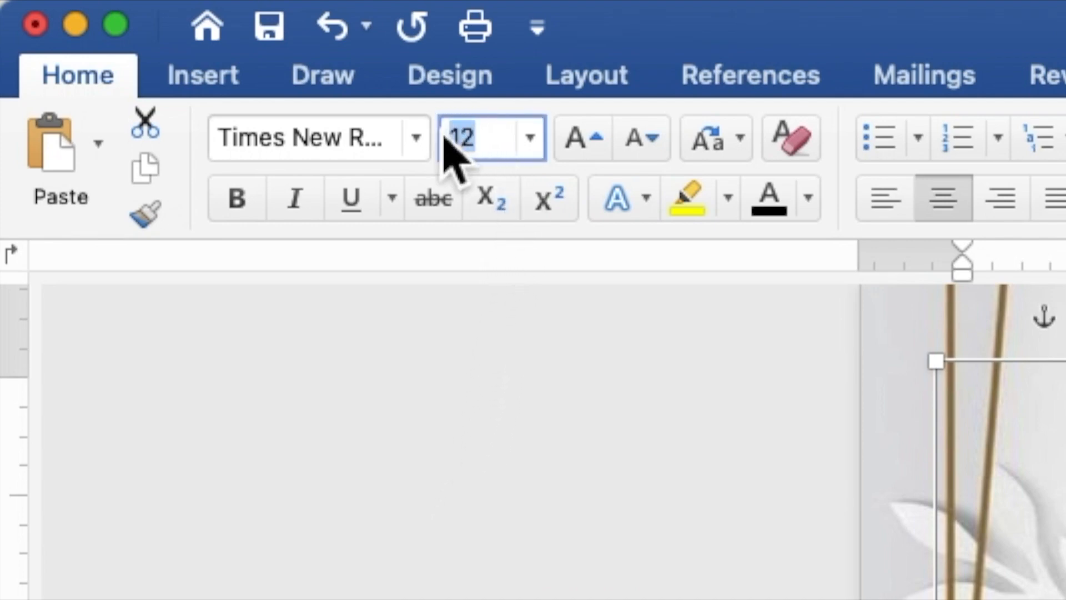
pyautogui.write('10')
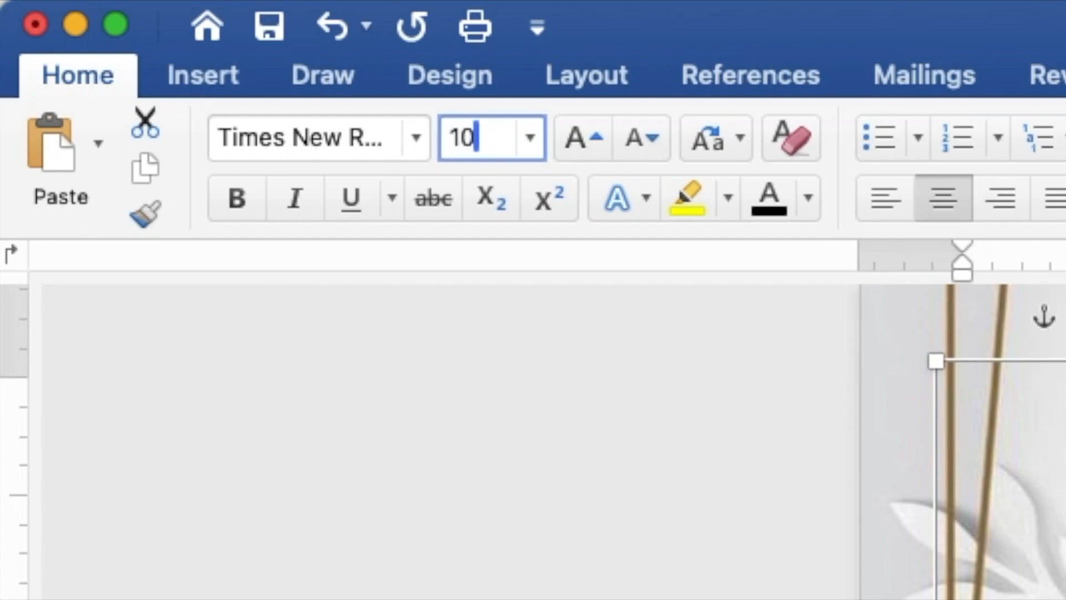
pyautogui.press('Return')
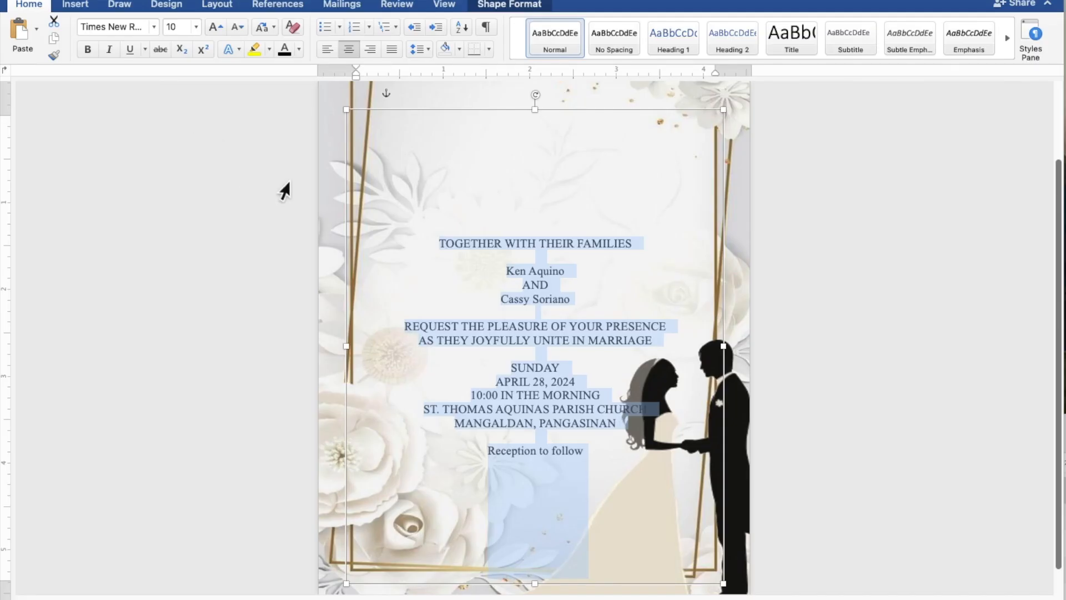
# - Format both name lines and 'Reception to follow' in Edwardian Script ITC, size 20
pyautogui.click(571, 272)
pyautogui.moveTo(571, 273); pyautogui.dragTo(512, 274)
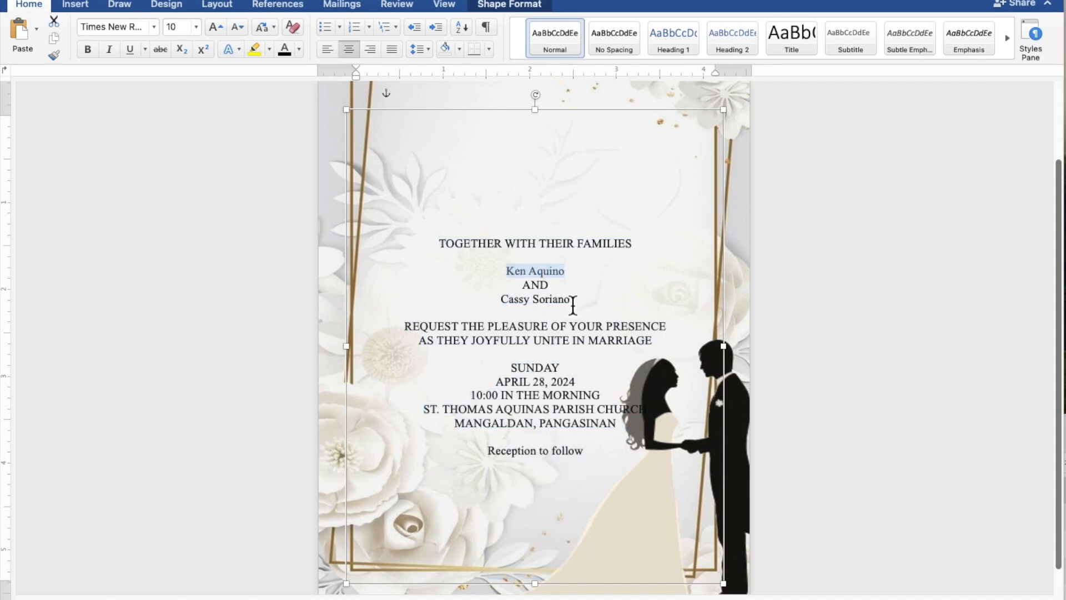
pyautogui.moveTo(574, 304); pyautogui.dragTo(516, 304)
pyautogui.moveTo(589, 459); pyautogui.dragTo(513, 459)
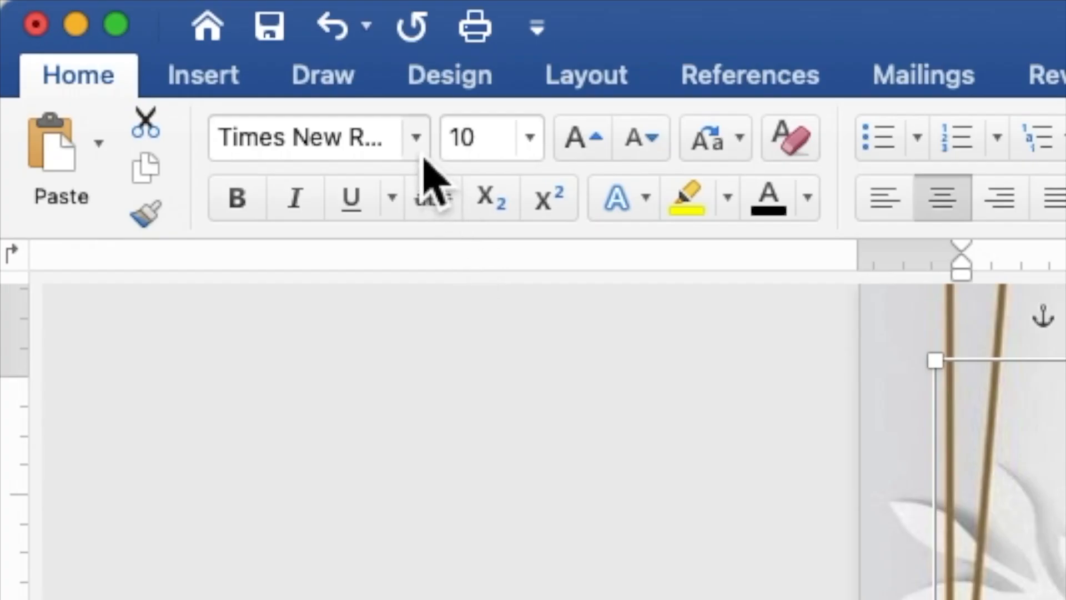
pyautogui.click(416, 138)
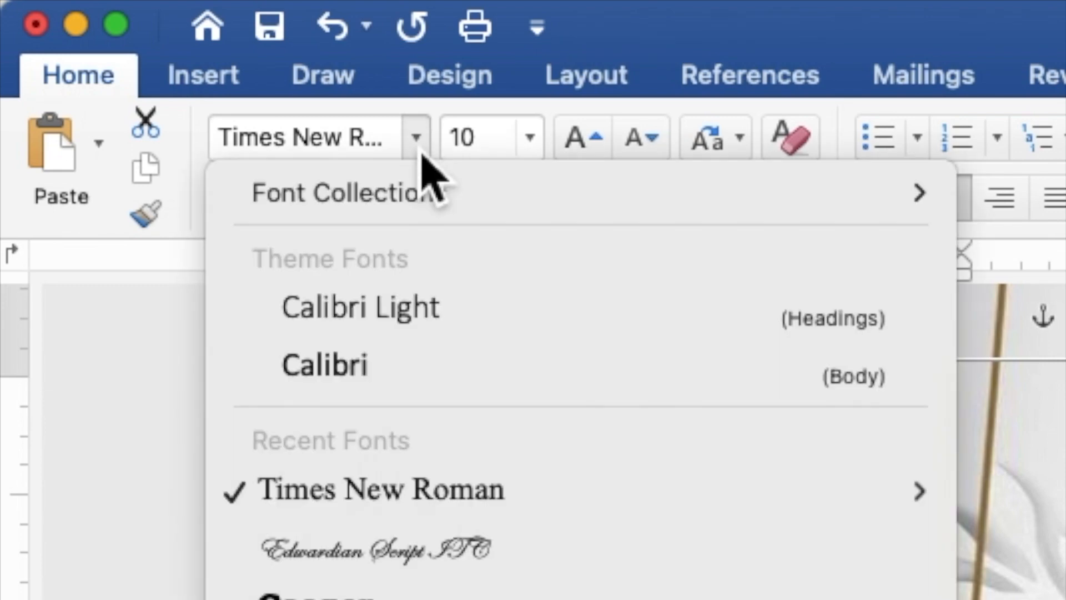
pyautogui.click(411, 549)
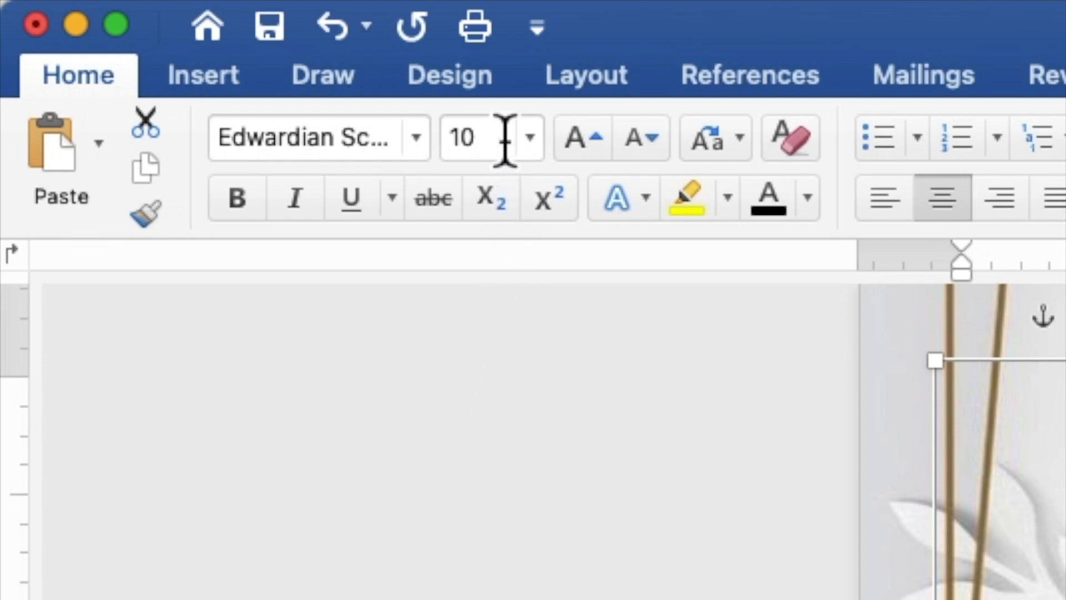
pyautogui.click(461, 145)
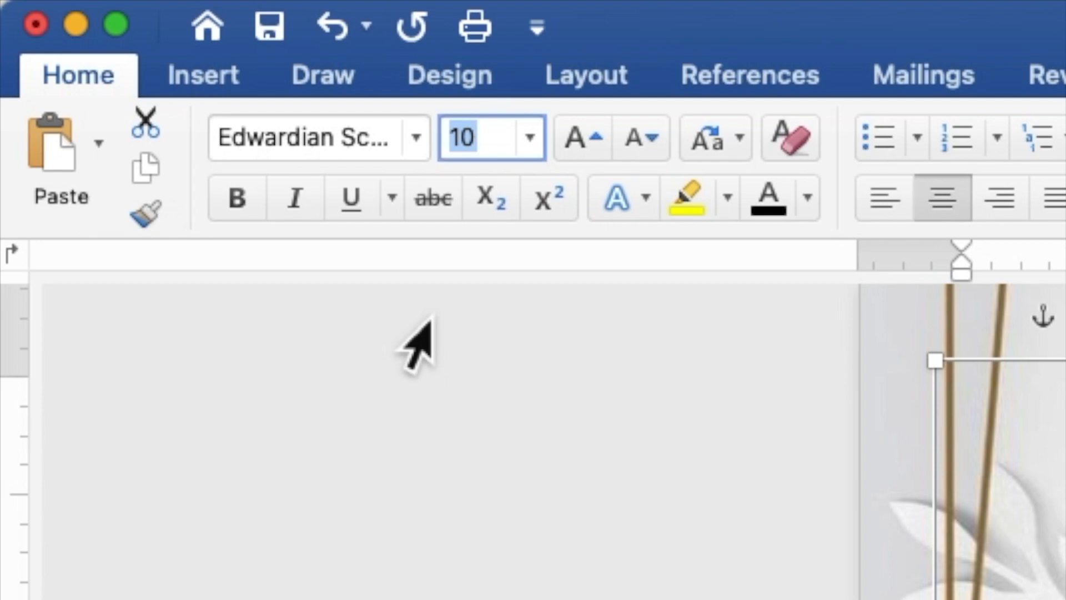
pyautogui.write('20')
pyautogui.press('Return')
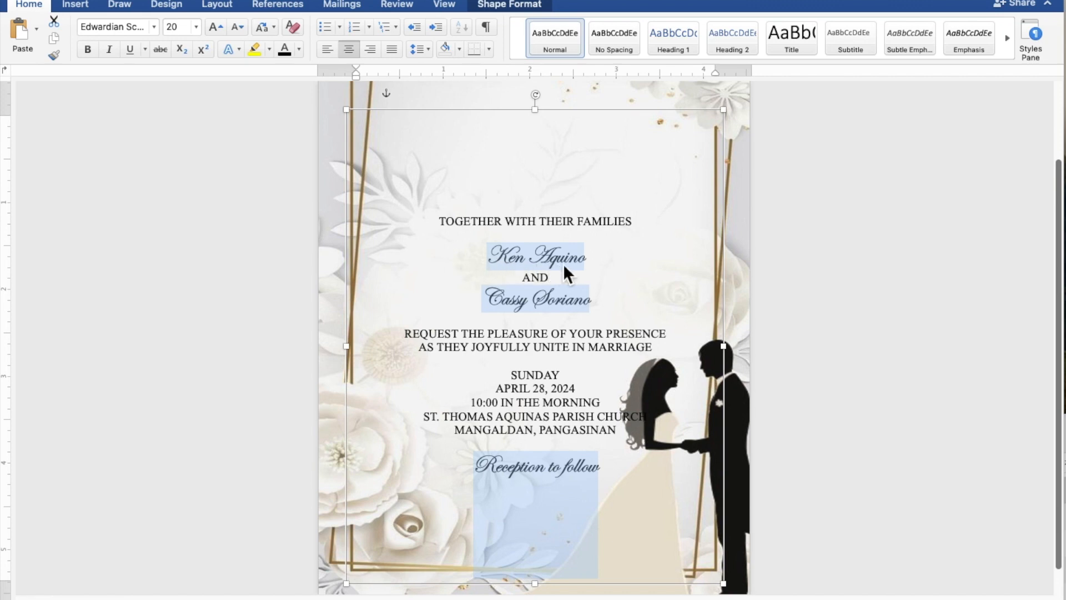
# - Select just the two name lines and change their font size to 40
pyautogui.click(590, 265)
pyautogui.moveTo(590, 265); pyautogui.dragTo(508, 259)
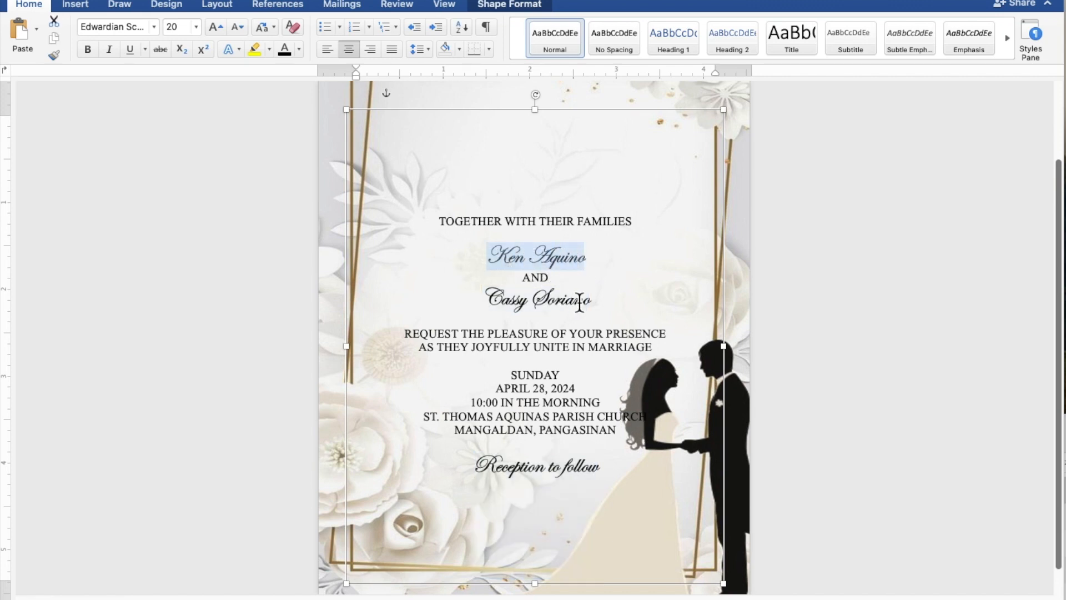
pyautogui.moveTo(594, 306); pyautogui.dragTo(505, 307)
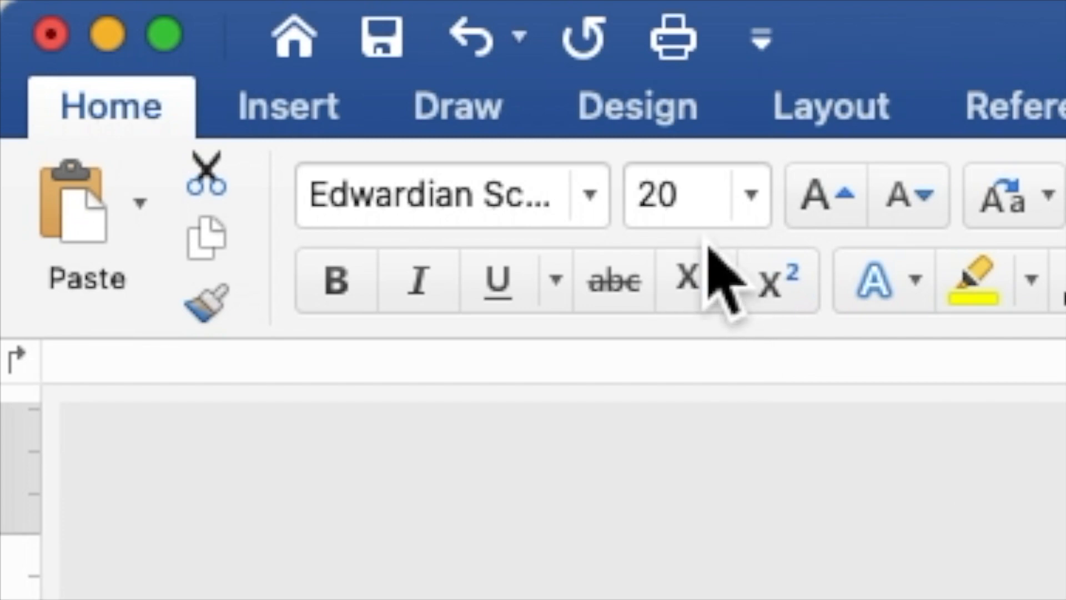
pyautogui.moveTo(698, 222); pyautogui.dragTo(639, 220)
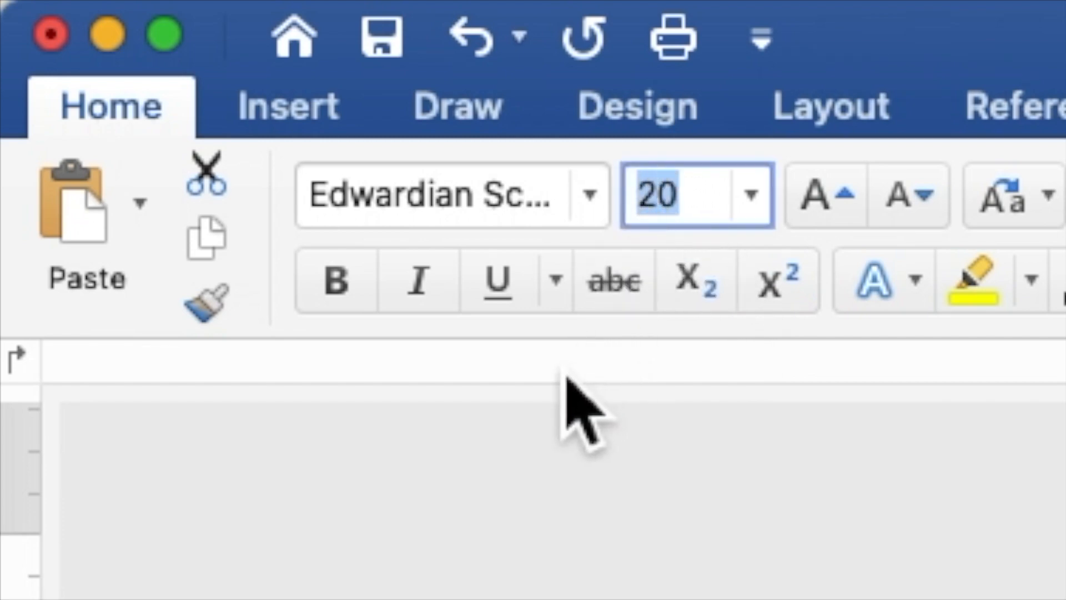
pyautogui.write('40')
pyautogui.press('Return')
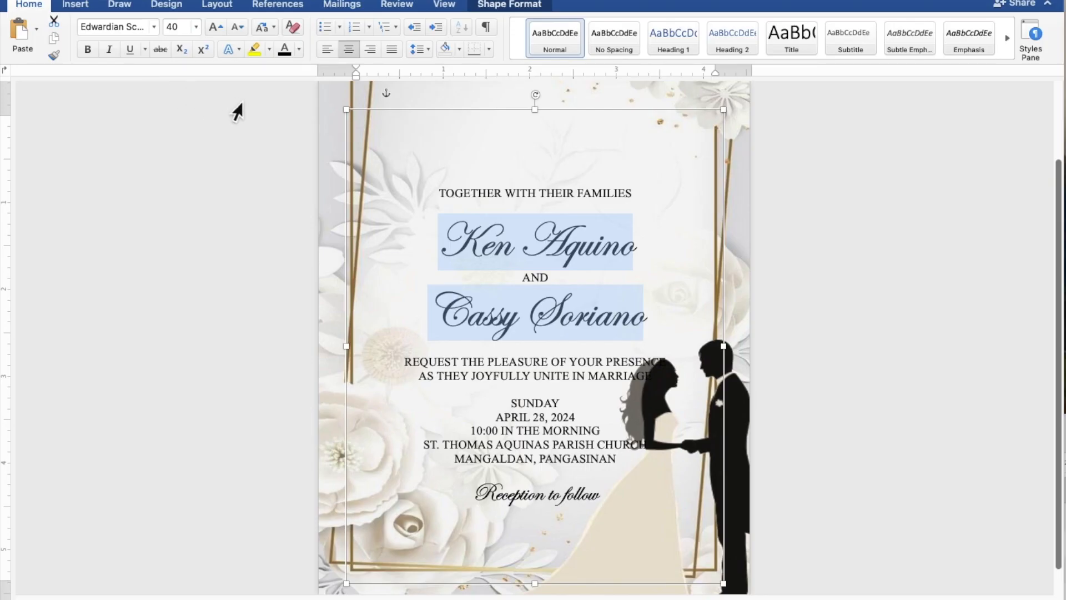
# - Insert blank lines above the first name, below the second name, and above SUNDAY and 'Reception to follow'
pyautogui.click(544, 209)
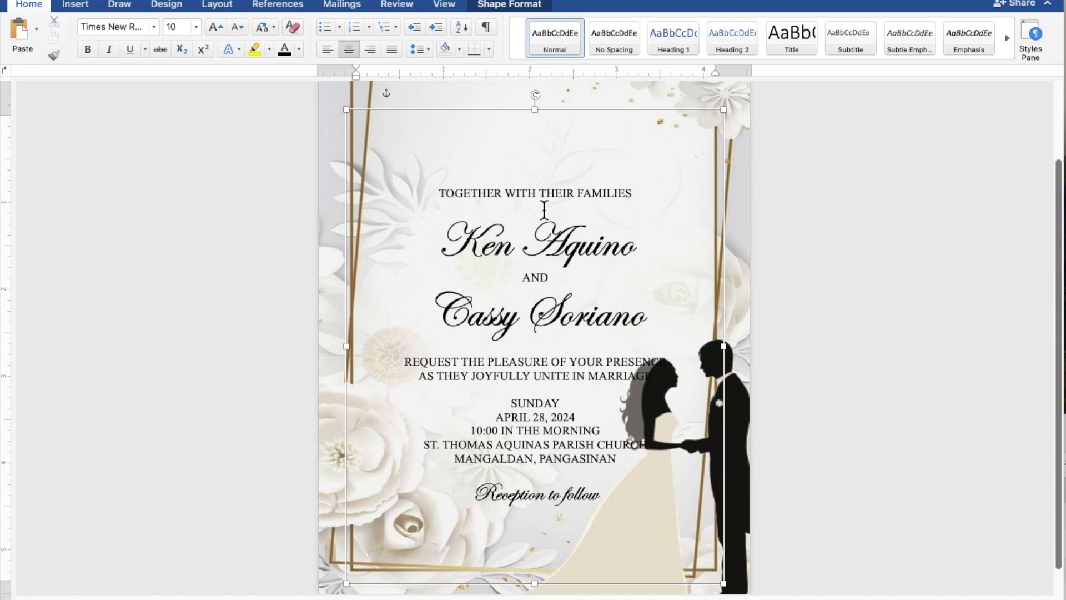
pyautogui.press('Return')
pyautogui.press('Return')
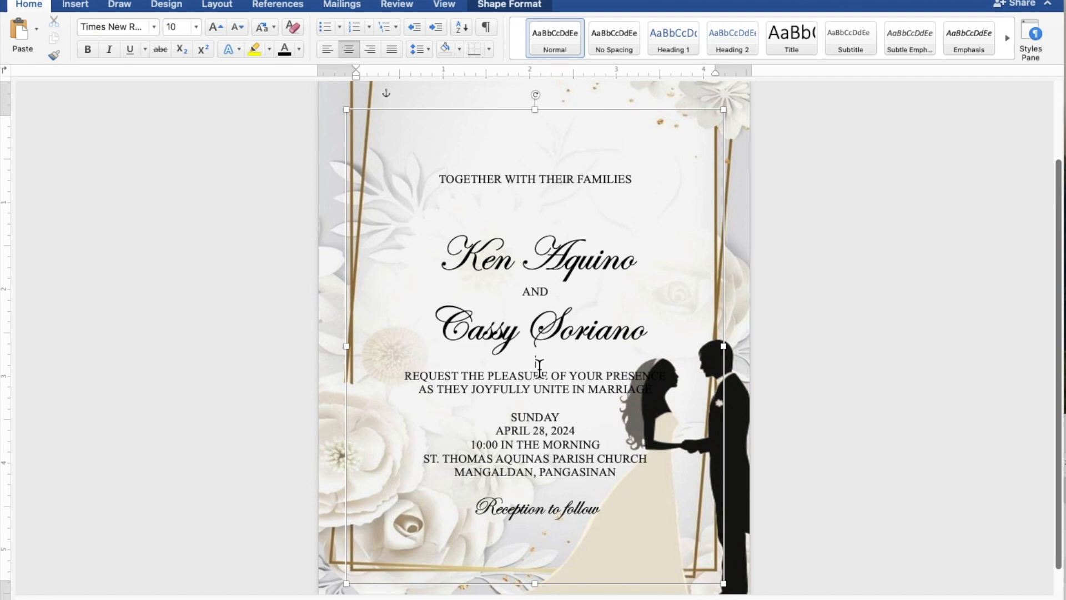
pyautogui.press('Return')
pyautogui.press('Return')
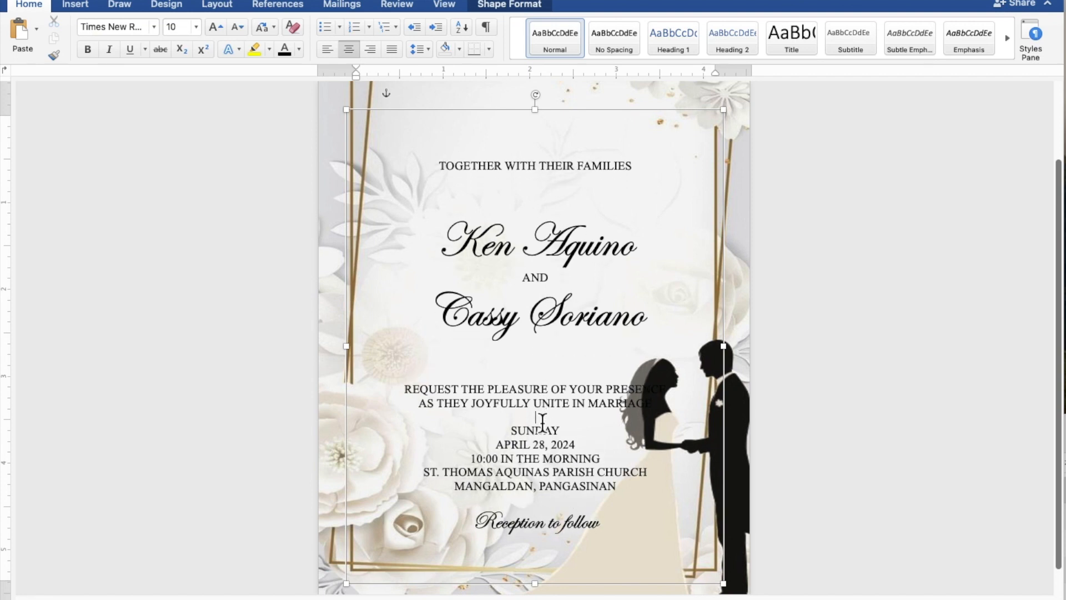
pyautogui.press('Return')
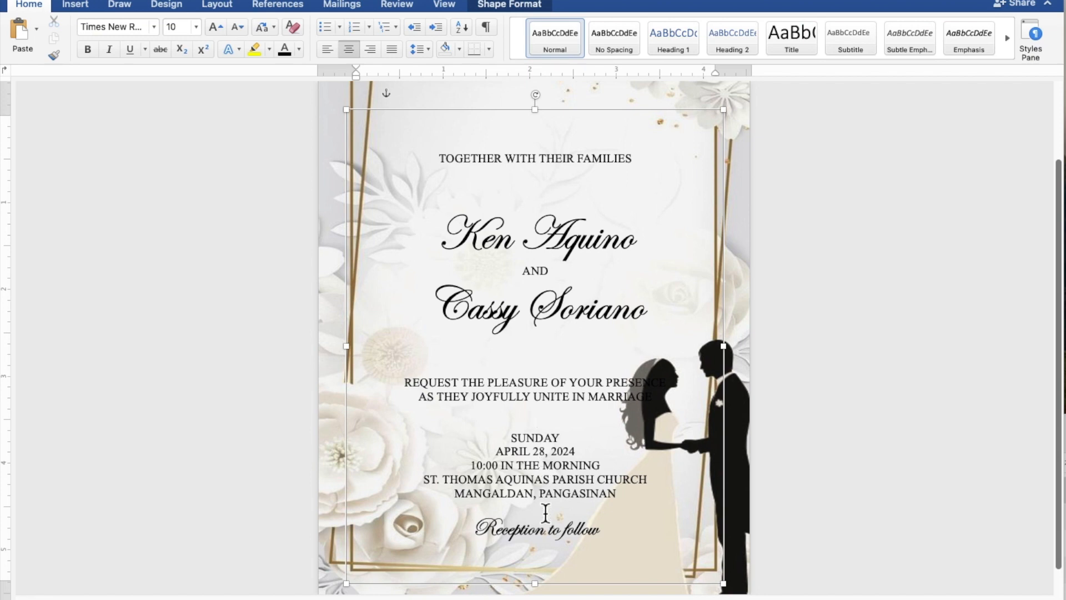
pyautogui.press('Return')
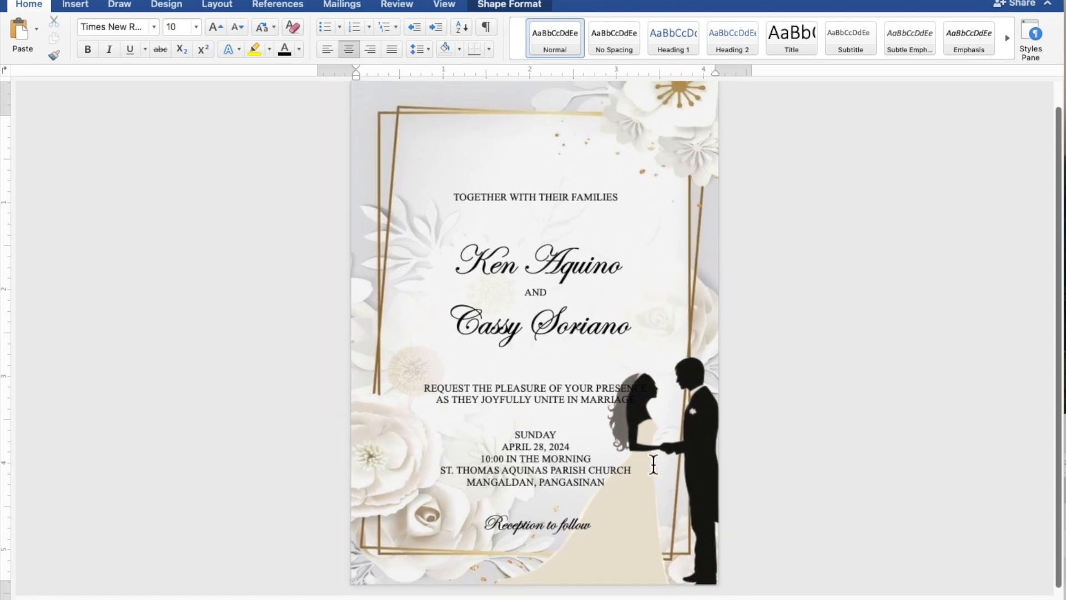
# - Nudge the invitation text box four steps up and one left so the wording sits higher in the frame
pyautogui.scroll(-2, 653, 464)
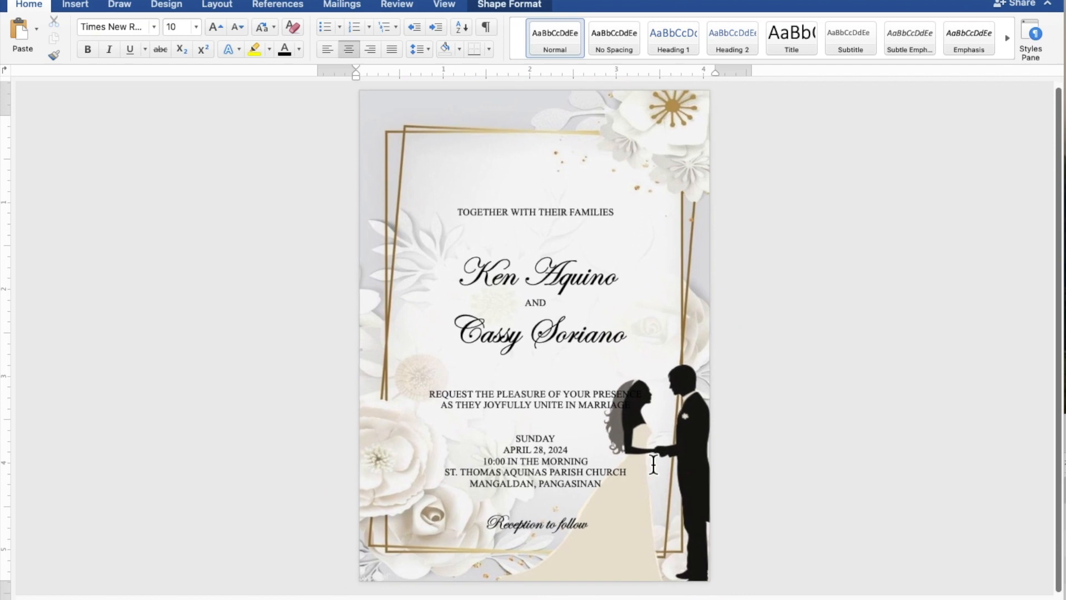
pyautogui.click(654, 464)
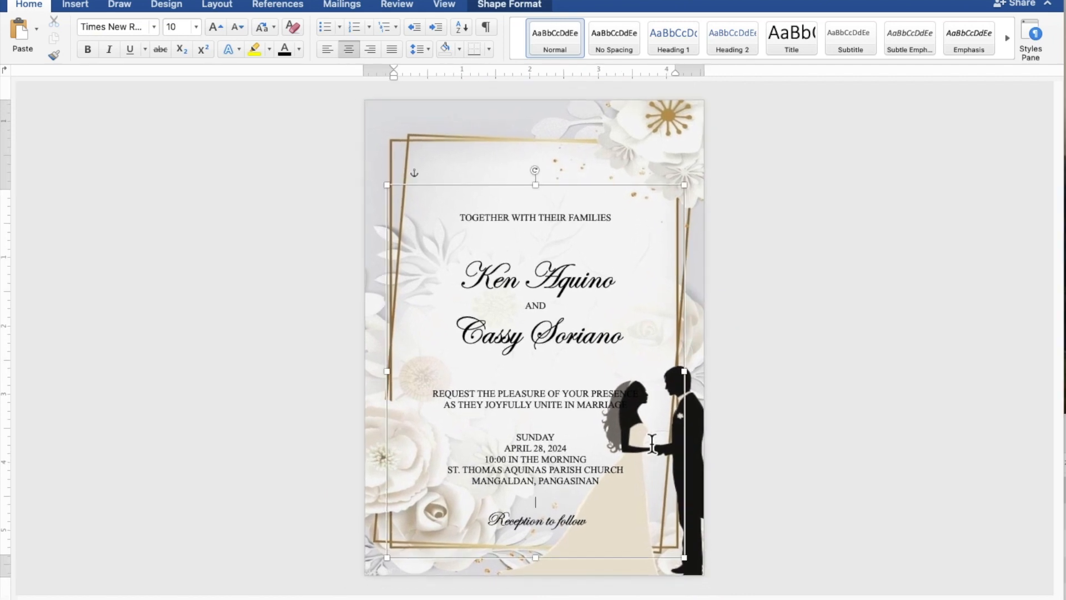
pyautogui.click(648, 189)
pyautogui.press('Up')
pyautogui.press('Up')
pyautogui.press('Up')
pyautogui.press('Up')
pyautogui.press('Up')
pyautogui.press('Up')
pyautogui.press('Up')
pyautogui.press('Up')
pyautogui.press('Up')
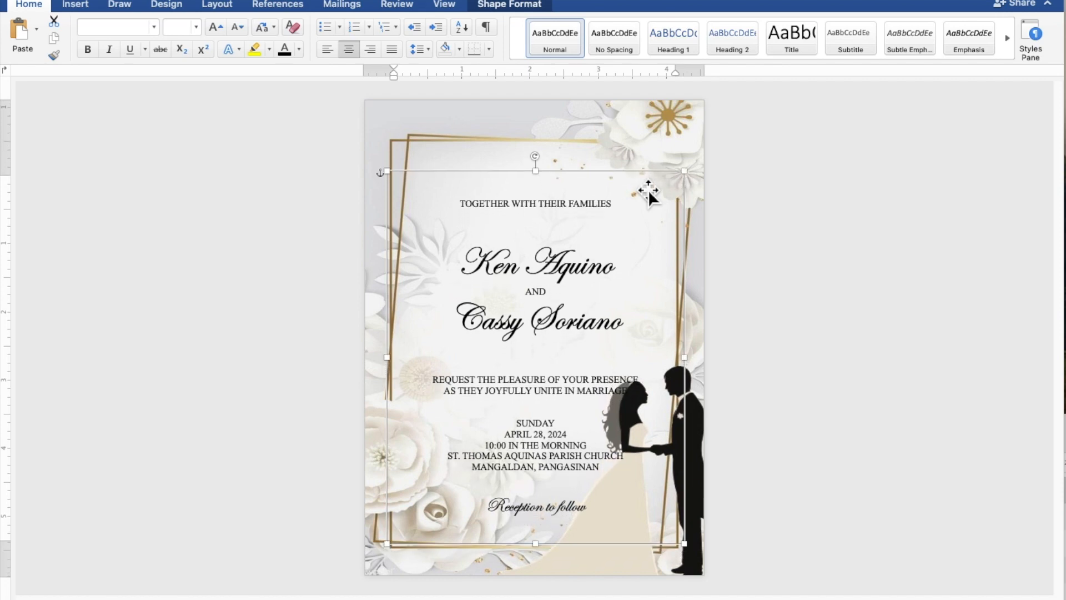
pyautogui.press('Up')
pyautogui.press('Up')
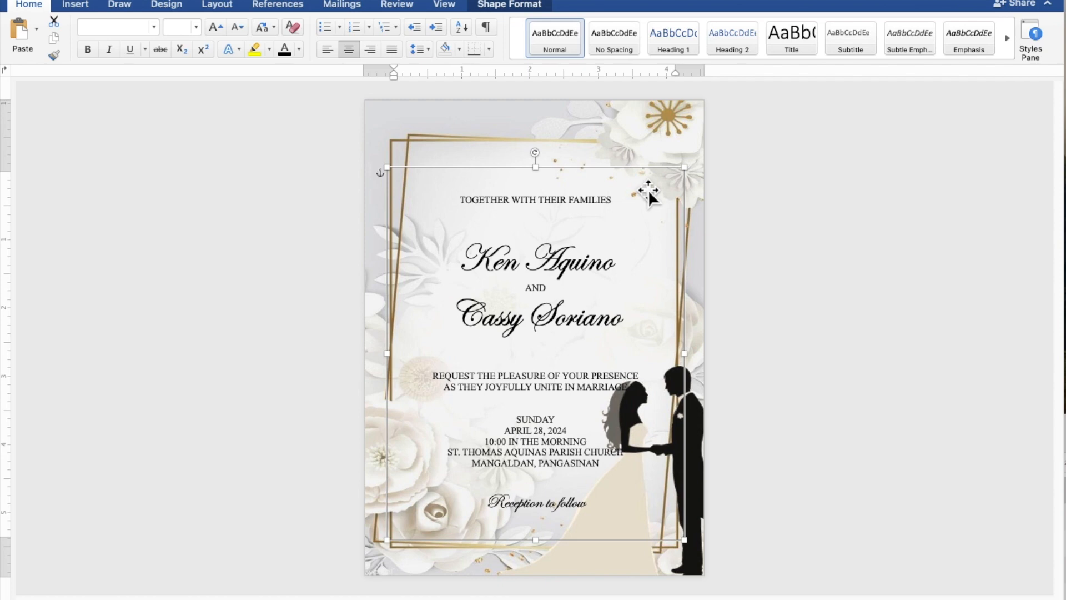
pyautogui.press('Up')
pyautogui.press('Up')
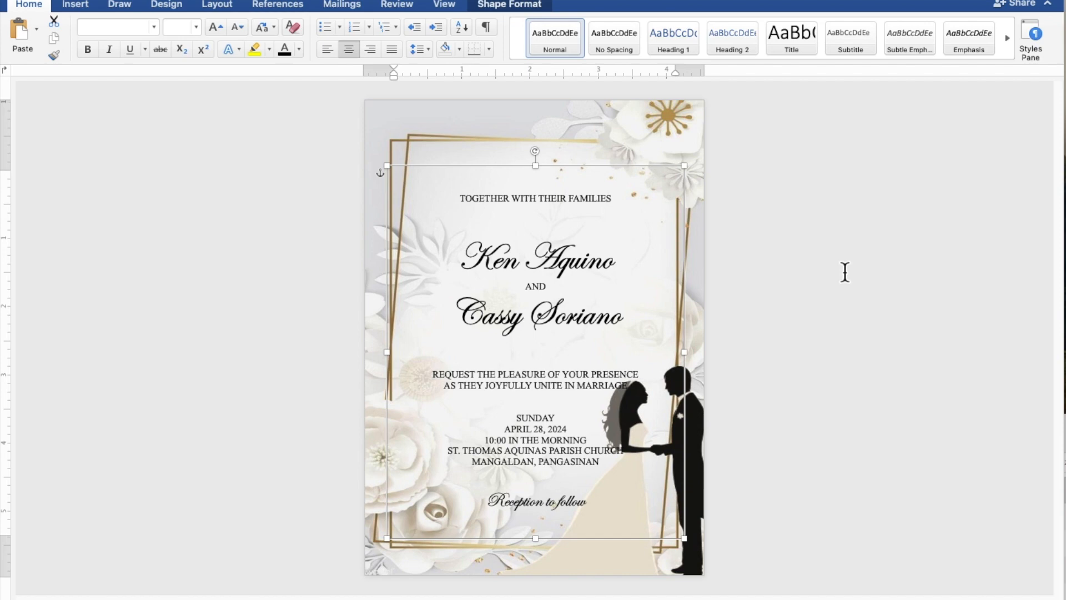
pyautogui.press('Left')
pyautogui.press('Left')
pyautogui.press('Up')
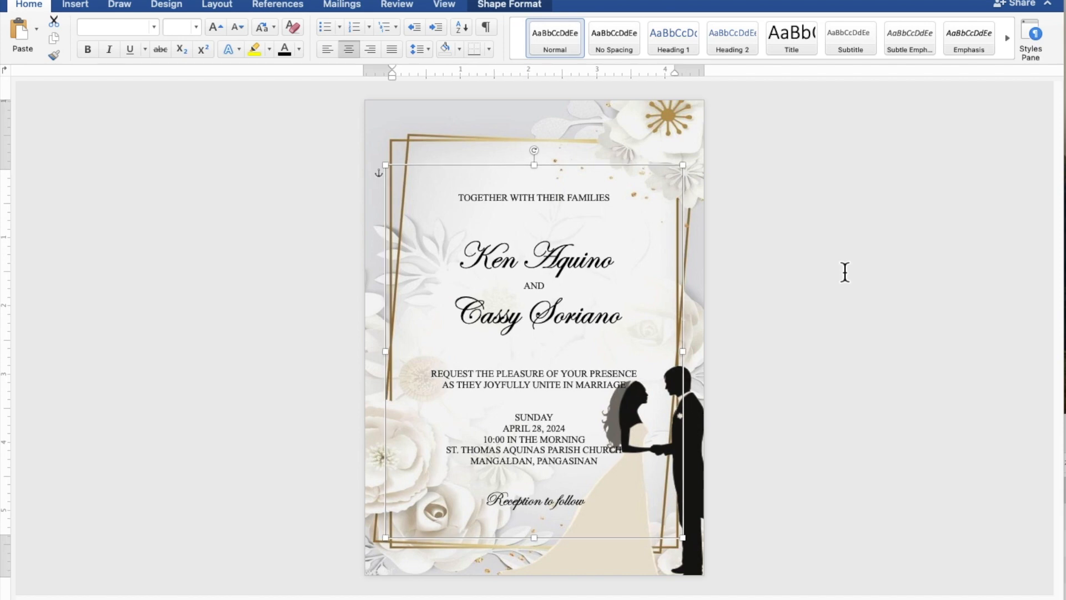
pyautogui.click(845, 272)
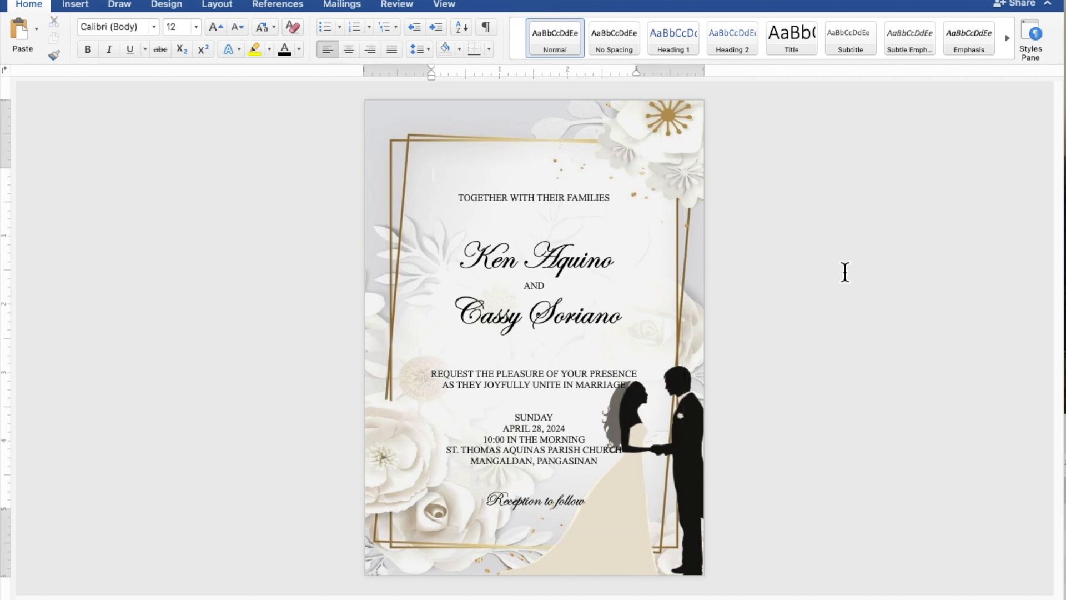